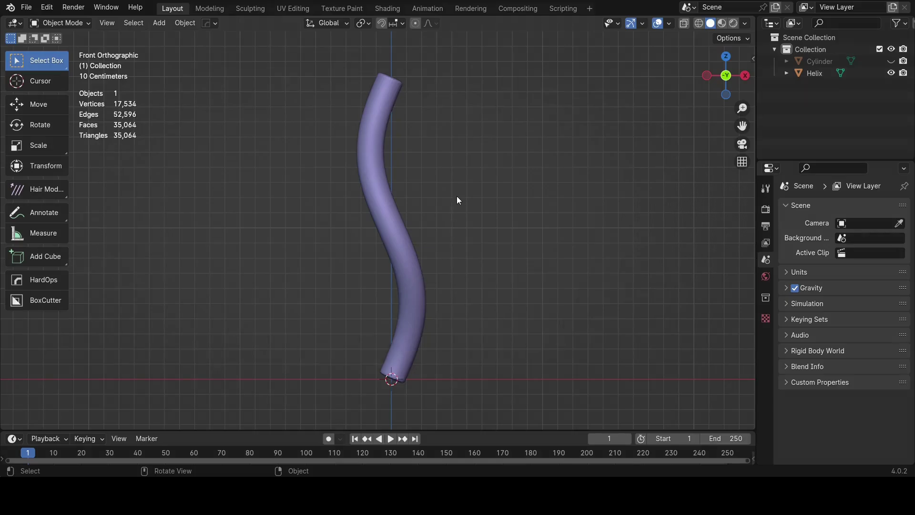
# Step: Add a 10-vertex mesh cylinder at the origin with 1 m radius, 2 m depth and no cap fill
pyautogui.moveTo(459, 196); pyautogui.dragTo(371, 209, button='middle')
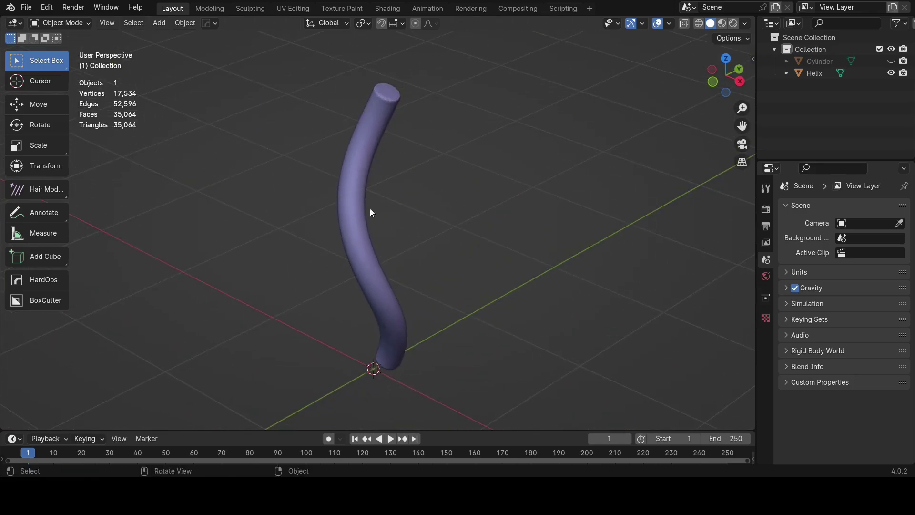
pyautogui.press('KP_1')
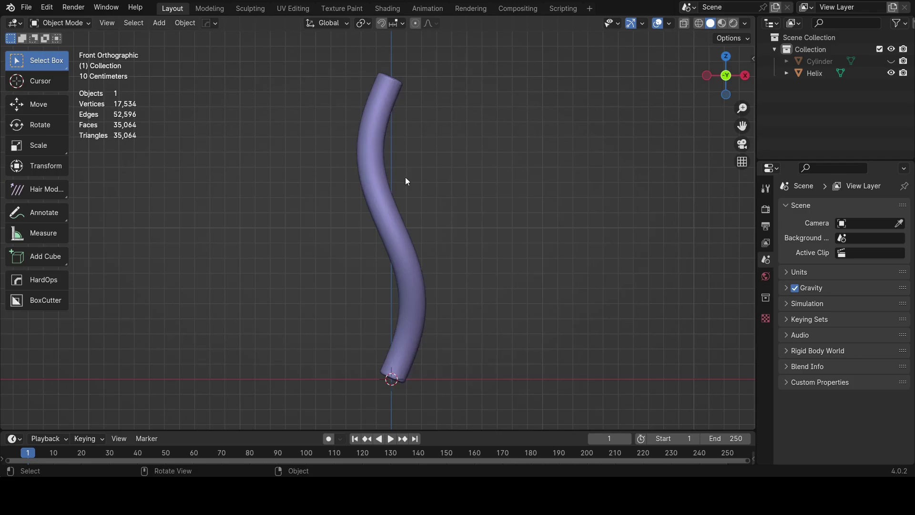
pyautogui.scroll(-1, 408, 229)
pyautogui.scroll(1, 408, 311)
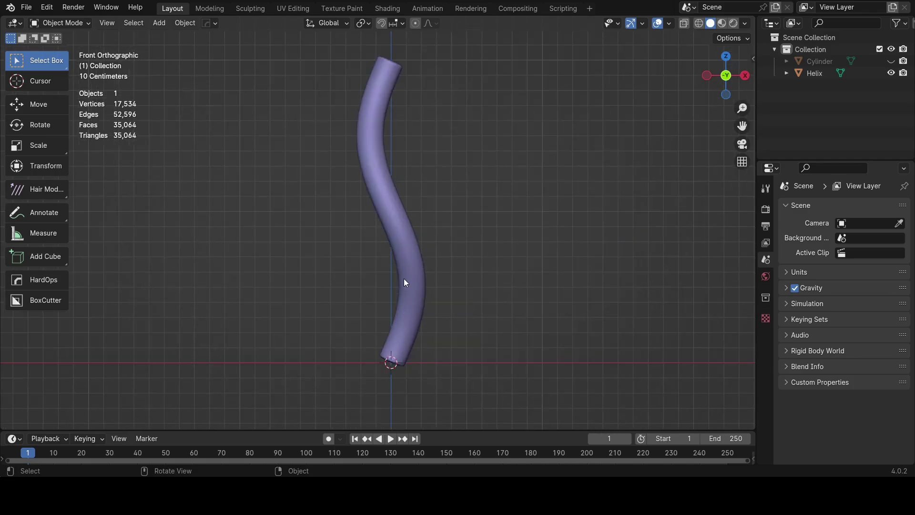
pyautogui.scroll(-2, 413, 195)
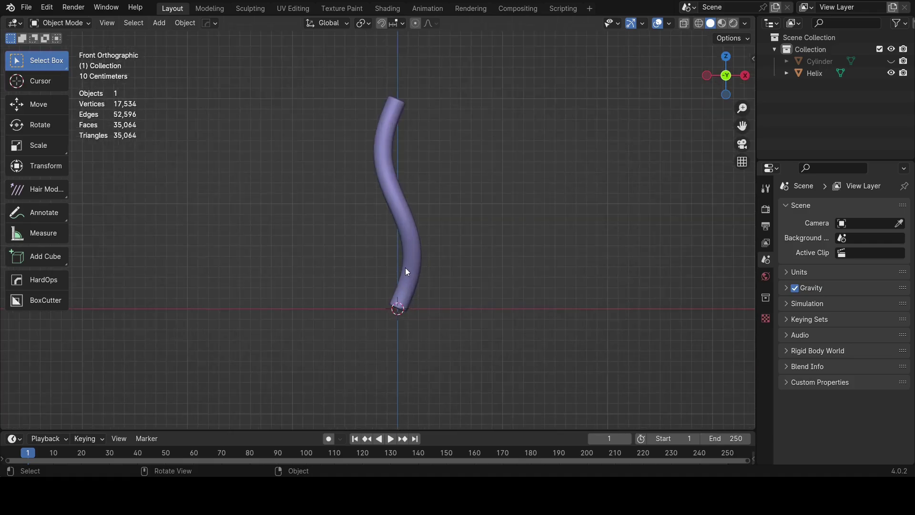
pyautogui.scroll(2, 405, 221)
pyautogui.keyDown('shift'); pyautogui.moveTo(432, 166); pyautogui.dragTo(404, 204, button='middle'); pyautogui.keyUp('shift')
pyautogui.hotkey('shift', 'a')
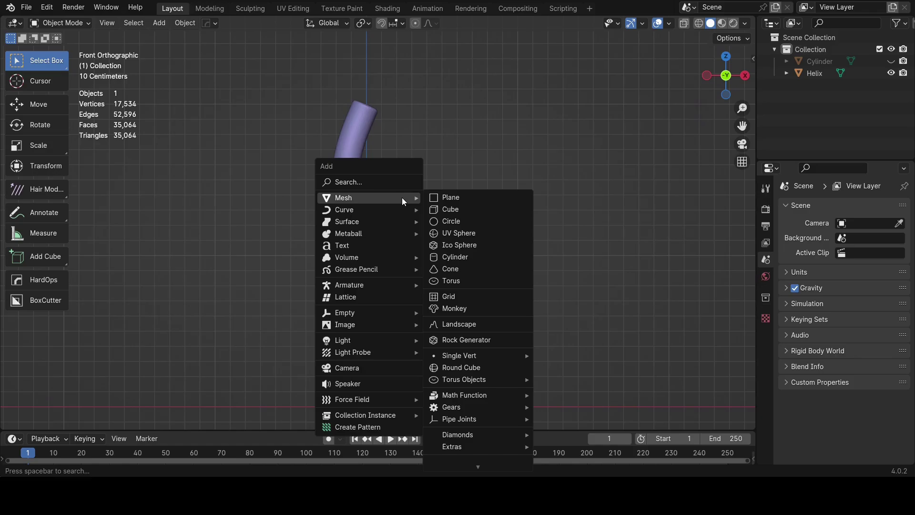
pyautogui.click(456, 257)
pyautogui.keyDown('ctrl'); pyautogui.moveTo(475, 210); pyautogui.dragTo(429, 294, button='middle'); pyautogui.keyUp('ctrl')
pyautogui.scroll(2, 428, 292)
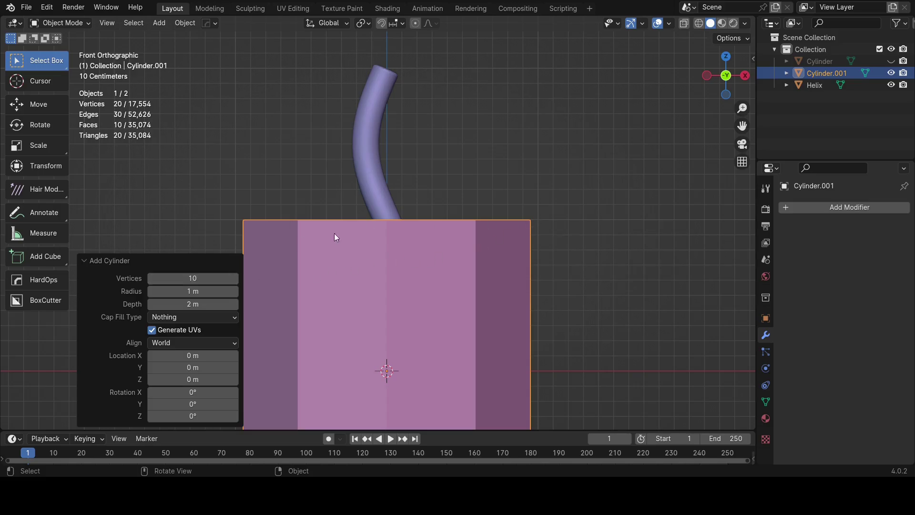
# Step: Scale the new cylinder down in stages until it is about as wide as the helix tube
pyautogui.press('s')
pyautogui.click(419, 292)
pyautogui.scroll(-2, 445, 296)
pyautogui.scroll(4, 436, 316)
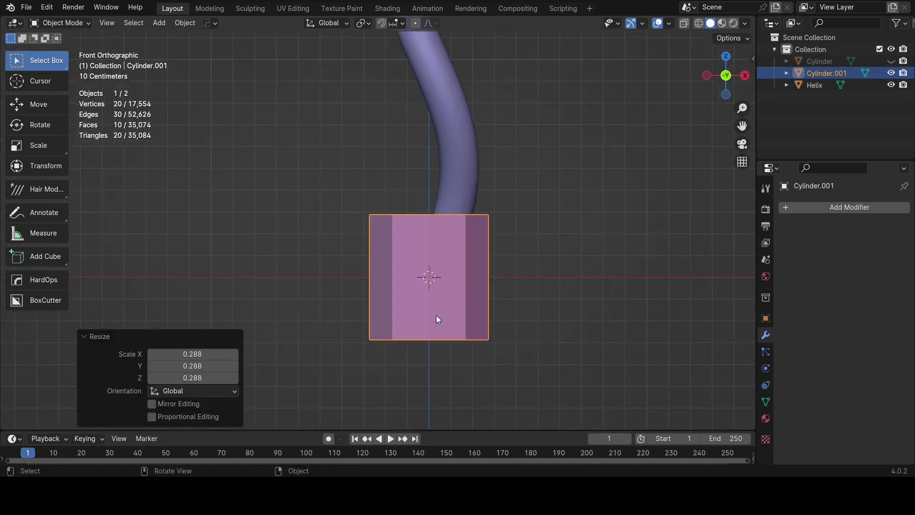
pyautogui.press('s')
pyautogui.click(504, 265)
pyautogui.scroll(4, 503, 257)
pyautogui.press('s')
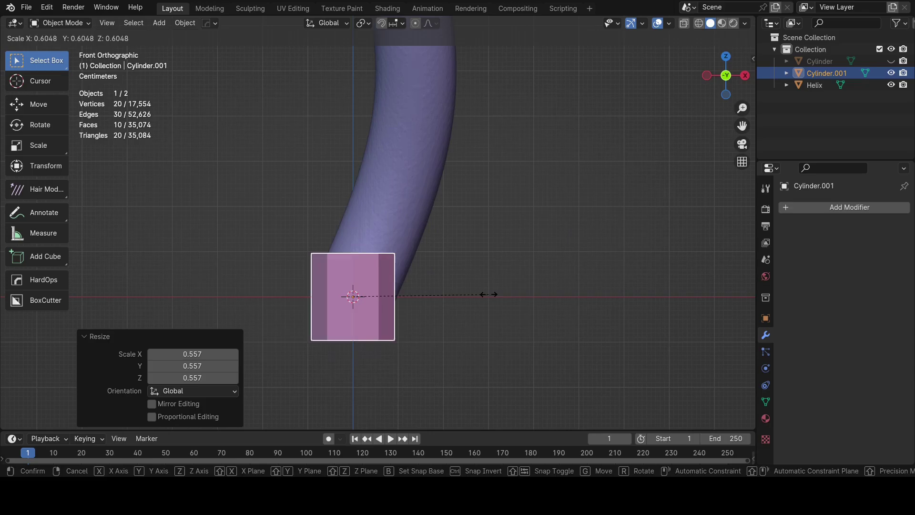
pyautogui.click(491, 295)
# Step: Fit the cylinder to the tube's lower end in front view: rotate about 21.3°, move about 0.13 m along local Z, scale by 0.789
pyautogui.press('r')
pyautogui.click(509, 344)
pyautogui.press('g')
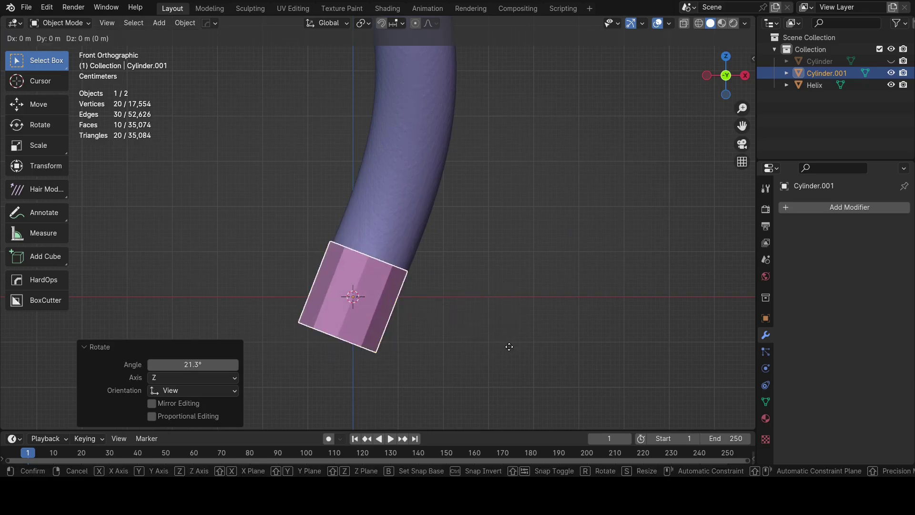
pyautogui.press('z')
pyautogui.press('z')
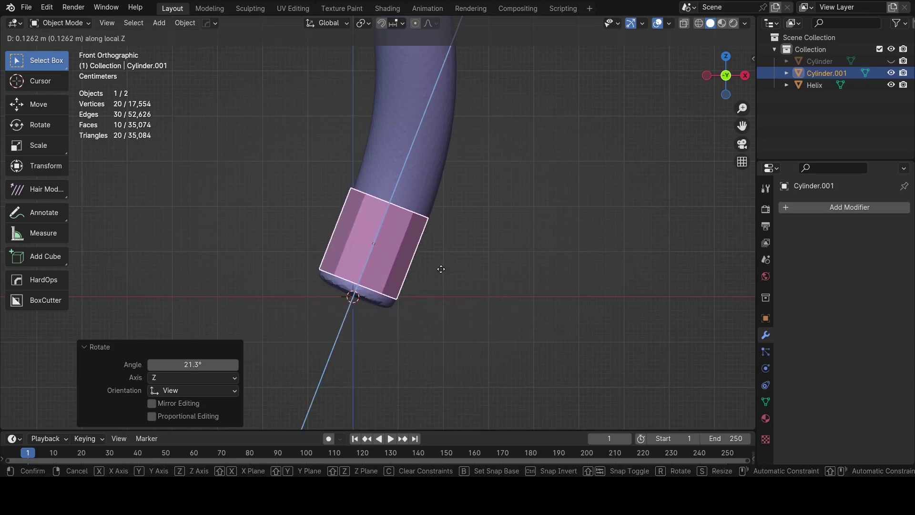
pyautogui.click(441, 269)
pyautogui.press('s')
pyautogui.click(505, 258)
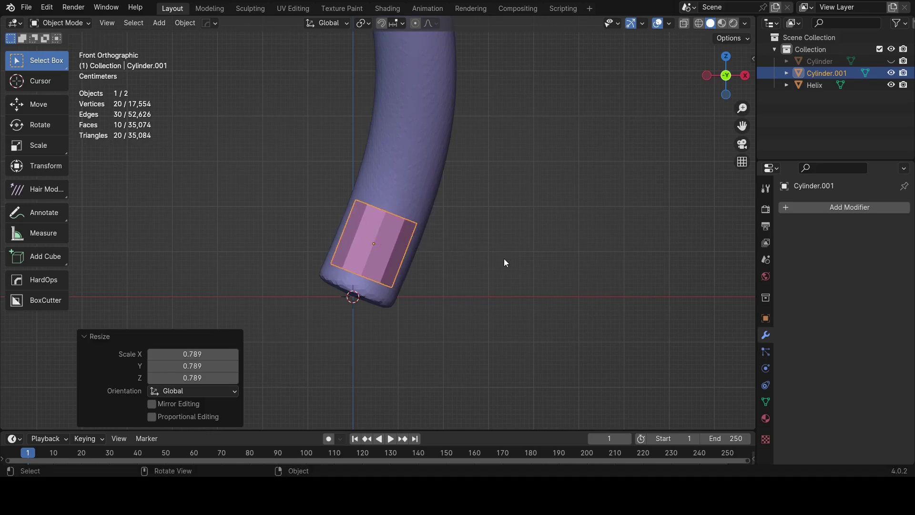
# Step: In right view, move the cylinder about 0.12 m along Y into the tube and tilt it to the tube's direction, using wireframe display
pyautogui.moveTo(505, 262); pyautogui.dragTo(333, 247, button='middle')
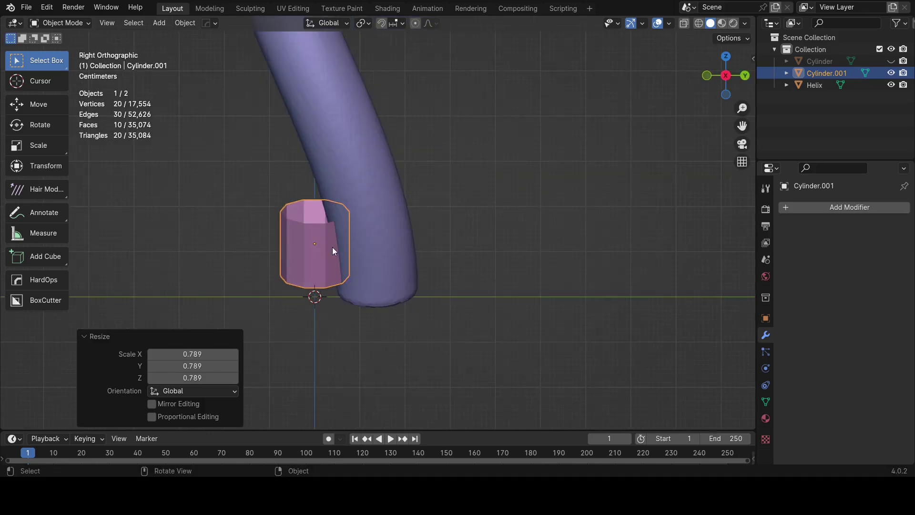
pyautogui.press('g')
pyautogui.press('y')
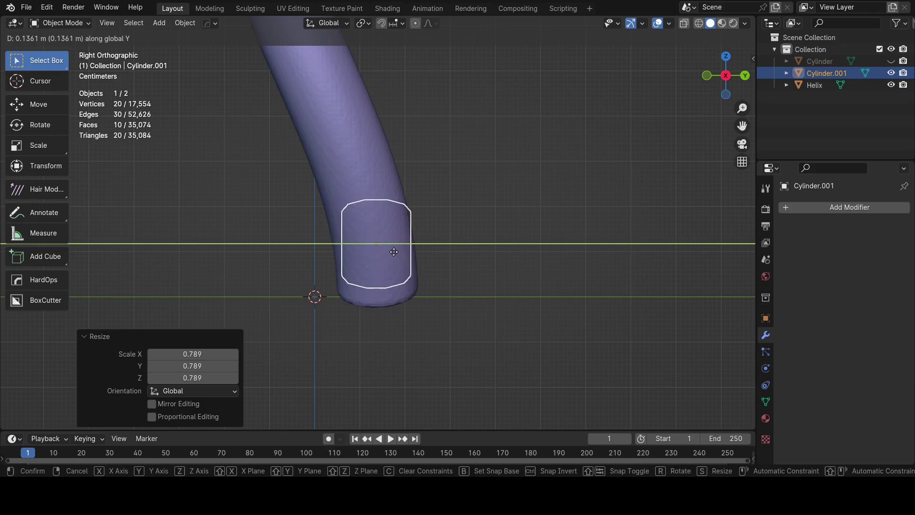
pyautogui.click(388, 256)
pyautogui.press('z')
pyautogui.click(416, 252)
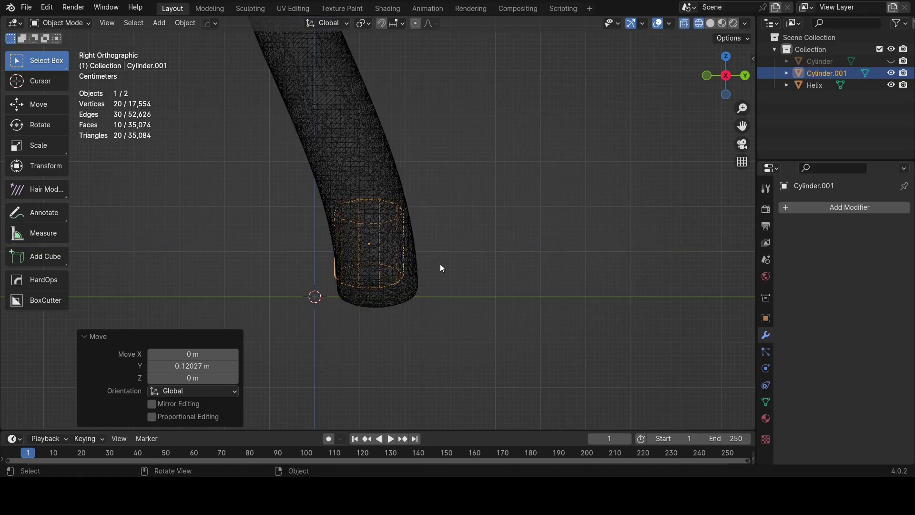
pyautogui.press('r')
pyautogui.click(486, 241)
pyautogui.press('g')
pyautogui.click(488, 240)
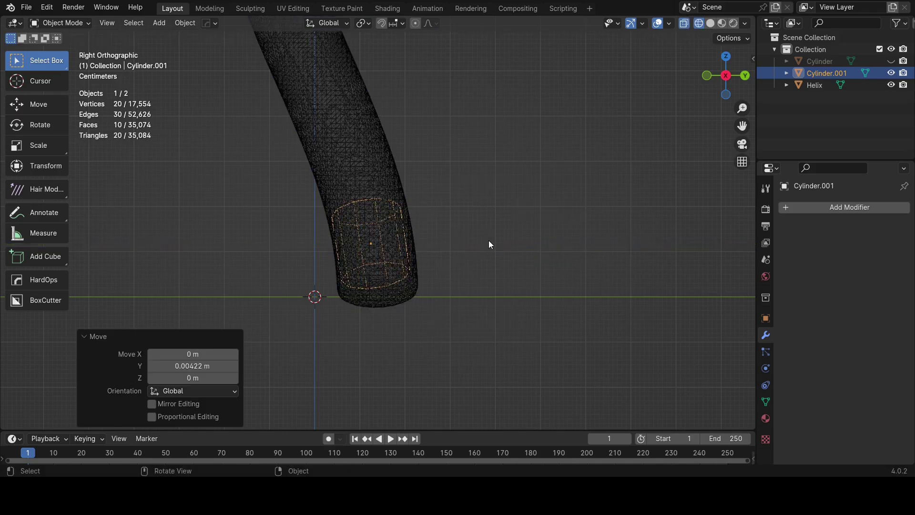
# Step: Fine-tune the cylinder's rotation in front view so it follows the slant of the tube's lower end
pyautogui.press('KP_1')
pyautogui.press('r')
pyautogui.click(494, 258)
pyautogui.press('r')
pyautogui.click(500, 253)
pyautogui.scroll(1, 408, 293)
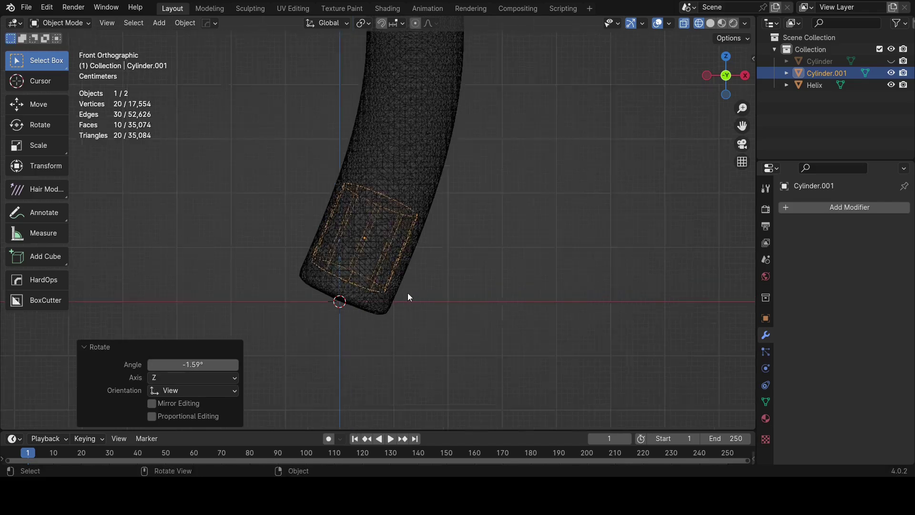
# Step: In Edit Mode, duplicate the cylinder segment up to the tube's lower bend and rotate it about -29.8° to match in front view
pyautogui.scroll(-2, 419, 248)
pyautogui.keyDown('shift'); pyautogui.moveTo(420, 247); pyautogui.dragTo(413, 328, button='middle'); pyautogui.keyUp('shift')
pyautogui.keyDown('shift'); pyautogui.moveTo(429, 233); pyautogui.dragTo(428, 299, button='middle'); pyautogui.keyUp('shift')
pyautogui.scroll(-3, 440, 242)
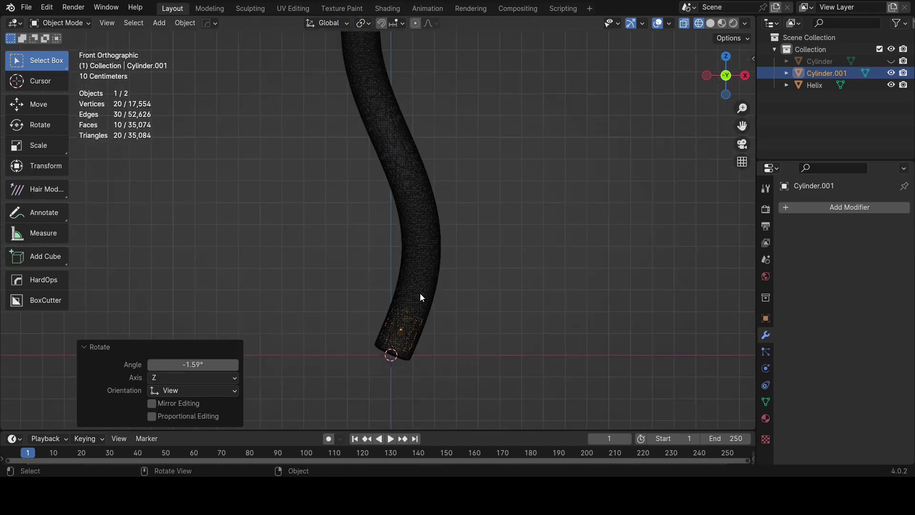
pyautogui.scroll(1, 420, 294)
pyautogui.press('Tab')
pyautogui.hotkey('shift', 'd')
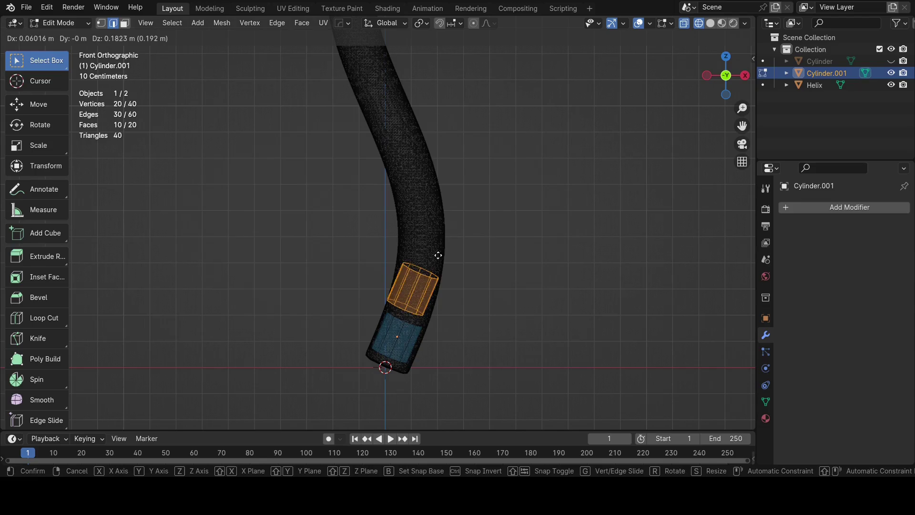
pyautogui.click(442, 209)
pyautogui.press('r')
pyautogui.click(487, 245)
pyautogui.press('s')
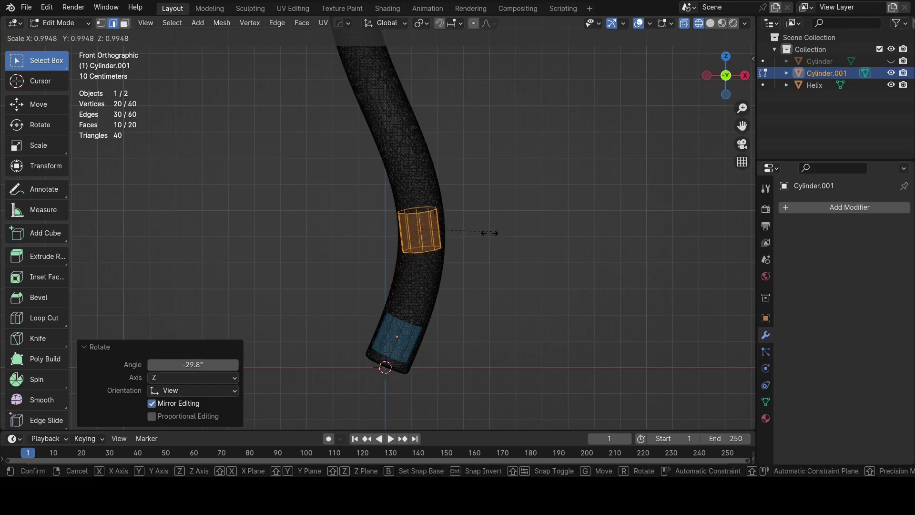
pyautogui.click(484, 238)
pyautogui.press('g')
pyautogui.click(472, 229)
# Step: In right view, move the second segment inside the tube and rotate it about -13.6° to follow the tube
pyautogui.press('KP_3')
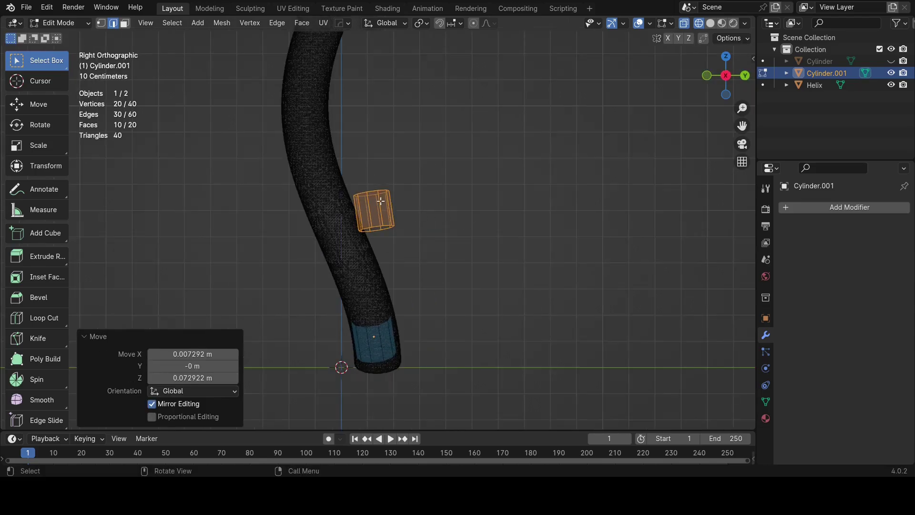
pyautogui.press('g')
pyautogui.click(346, 188)
pyautogui.press('r')
pyautogui.click(436, 163)
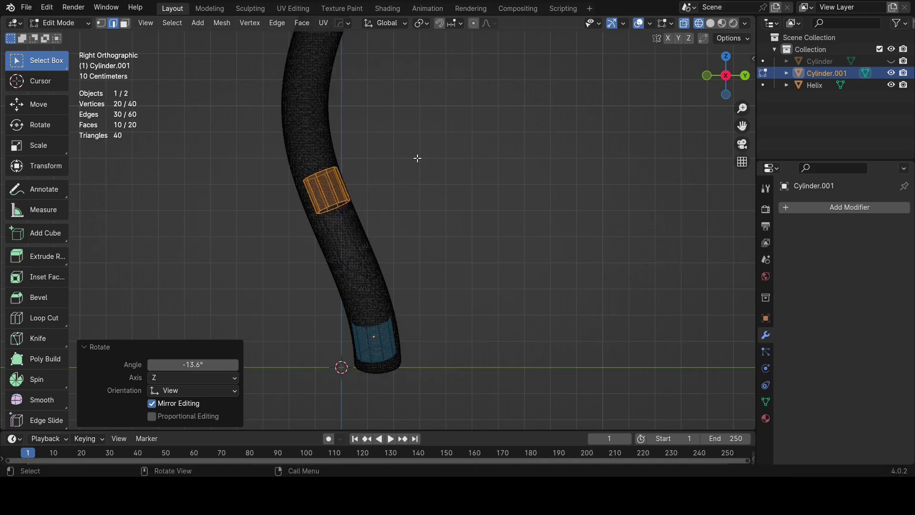
pyautogui.press('g')
pyautogui.click(407, 186)
# Step: In front view, rotate the second segment about -4.6° and shift it about -0.018 m in X to centre it
pyautogui.press('KP_1')
pyautogui.press('r')
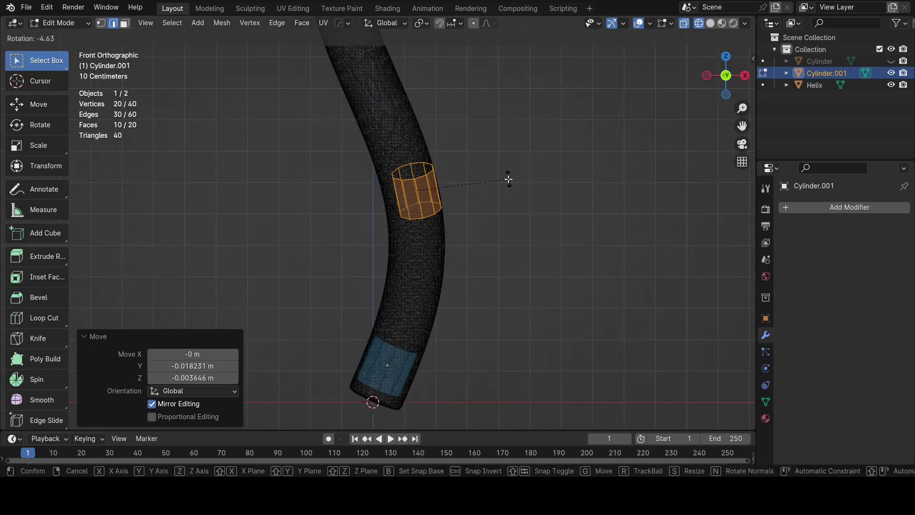
pyautogui.click(507, 178)
pyautogui.press('g')
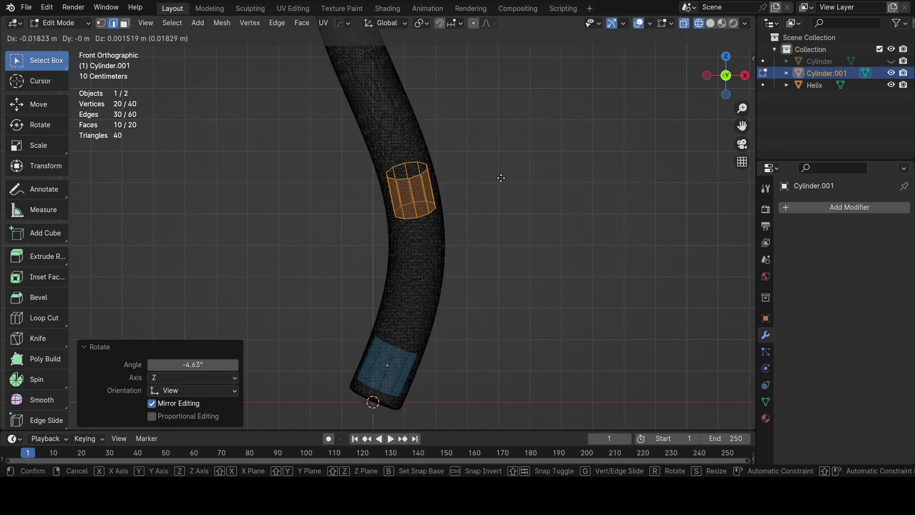
pyautogui.click(500, 178)
# Step: Duplicate the second segment about -0.16 m in X and 0.46 m in Z, then adjust its rotation and position in front view
pyautogui.scroll(-2, 476, 283)
pyautogui.scroll(2, 450, 193)
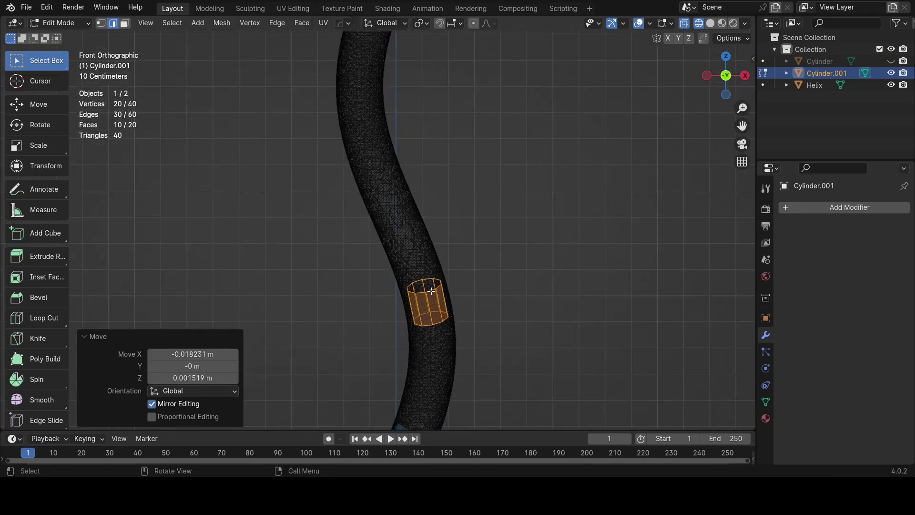
pyautogui.hotkey('shift', 'd')
pyautogui.click(403, 165)
pyautogui.press('r')
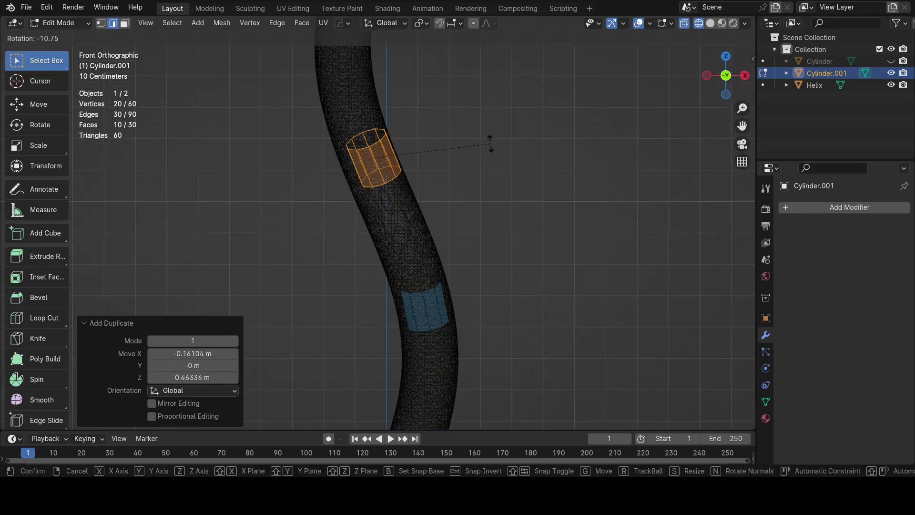
pyautogui.click(490, 143)
pyautogui.press('g')
pyautogui.click(483, 142)
pyautogui.scroll(-4, 497, 266)
pyautogui.scroll(5, 453, 205)
pyautogui.press('r')
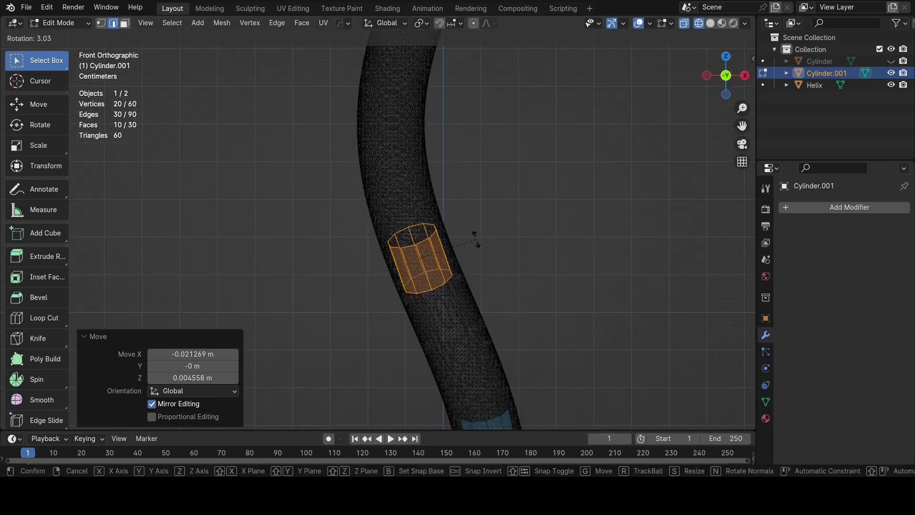
pyautogui.click(476, 239)
# Step: In right view, rotate the third segment to the tube's direction and move it about -0.043 m in Y and 0.017 m in Z
pyautogui.press('KP_3')
pyautogui.scroll(-3, 476, 239)
pyautogui.press('r')
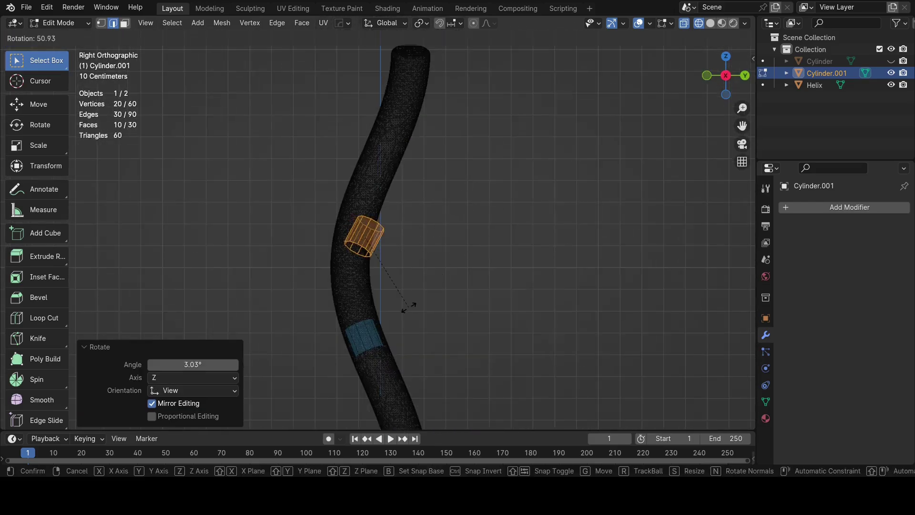
pyautogui.click(425, 294)
pyautogui.scroll(2, 381, 248)
pyautogui.press('g')
pyautogui.click(366, 233)
pyautogui.scroll(-2, 349, 304)
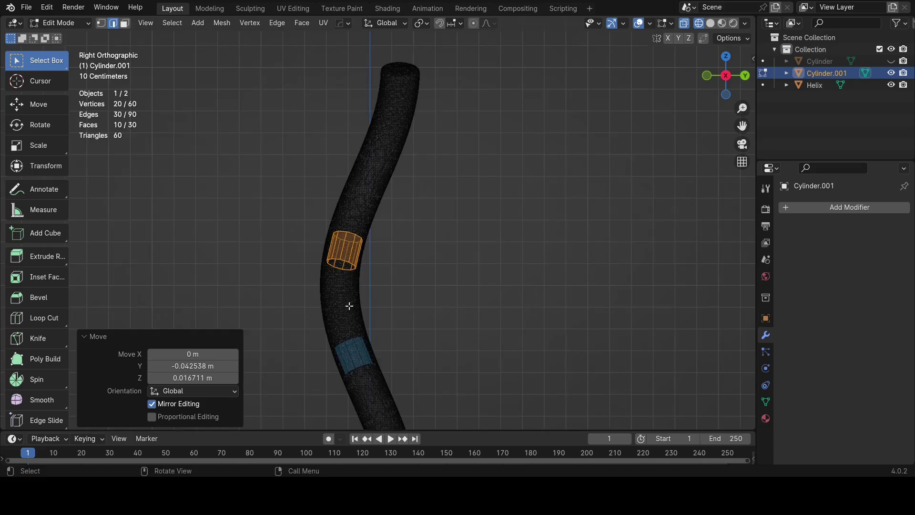
# Step: Fine-tune the third segment's rotation and nudge it about -0.001 m in X in front view
pyautogui.press('KP_1')
pyautogui.scroll(4, 376, 256)
pyautogui.press('r')
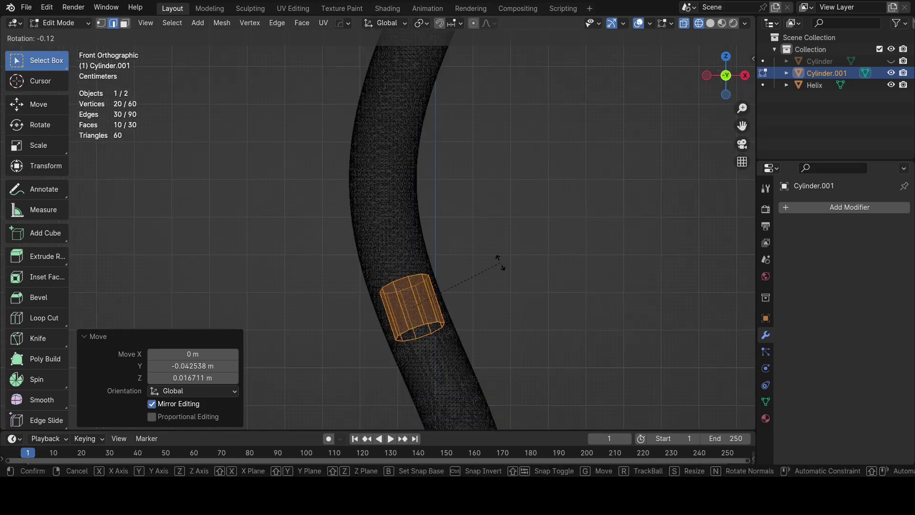
pyautogui.click(502, 259)
pyautogui.press('g')
pyautogui.click(501, 259)
# Step: Duplicate the third segment up to the tube's upper bend, then rotate and shift the copy to fit inside the tube in front view
pyautogui.scroll(-1, 401, 286)
pyautogui.hotkey('shift', 'd')
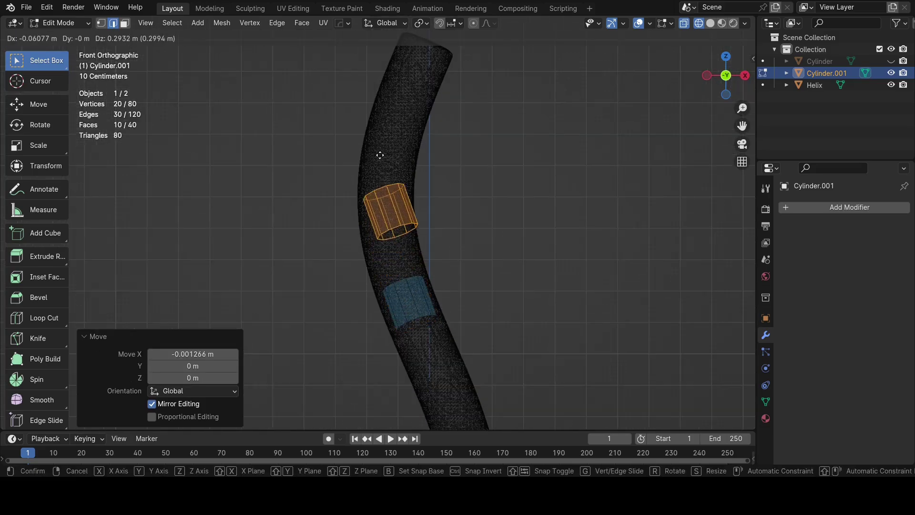
pyautogui.click(379, 147)
pyautogui.press('r')
pyautogui.click(476, 205)
pyautogui.press('g')
pyautogui.click(468, 187)
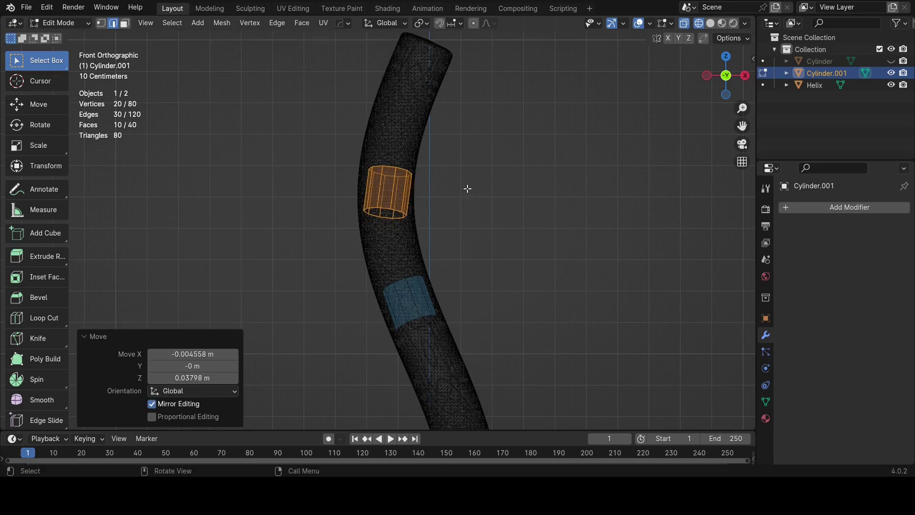
pyautogui.press('r')
pyautogui.click(490, 184)
pyautogui.press('g')
pyautogui.click(475, 171)
pyautogui.scroll(-1, 472, 171)
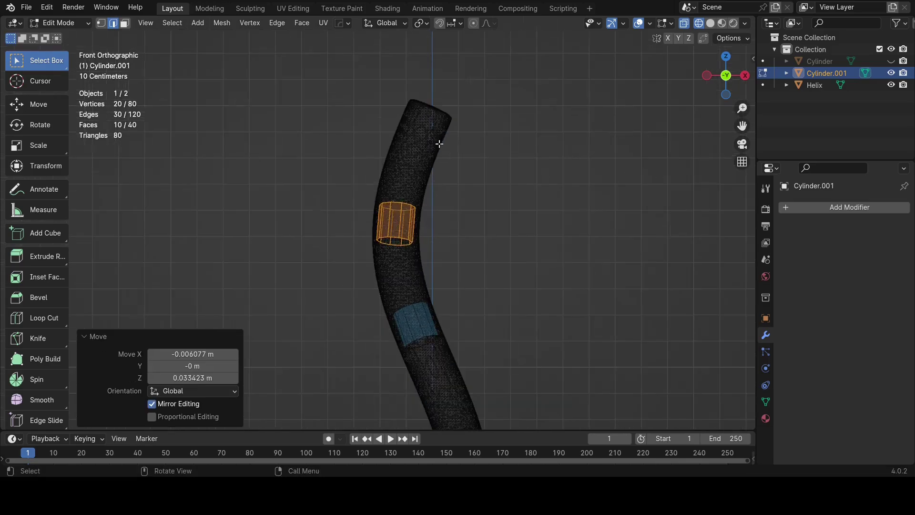
# Step: Duplicate the fourth segment about 0.06 m in X and 0.28 m in Z, then rotate and move it to fit the tube's upper end
pyautogui.hotkey('shift', 'd')
pyautogui.click(448, 151)
pyautogui.press('r')
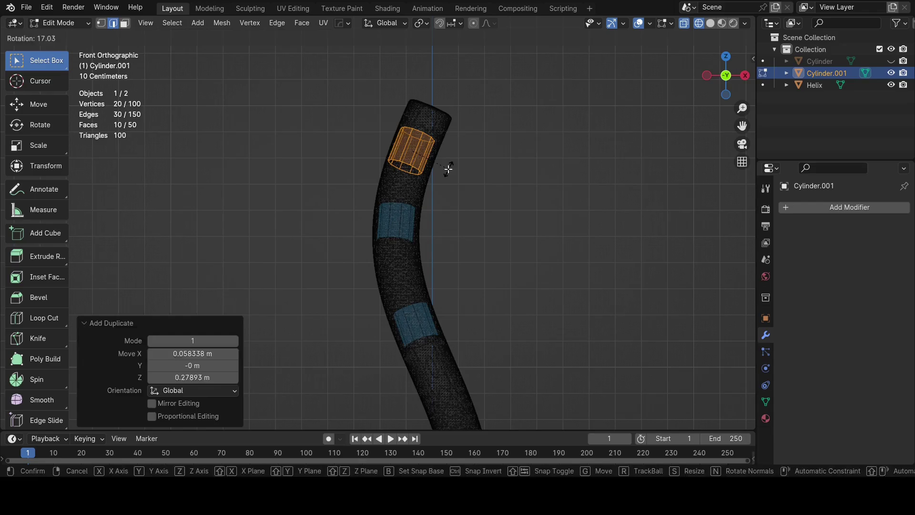
pyautogui.click(449, 165)
pyautogui.press('g')
pyautogui.click(465, 118)
# Step: In right view, move the fifth segment about 0.23 m in Y and -0.034 m in Z into the tube and adjust its rotation
pyautogui.moveTo(465, 118); pyautogui.dragTo(411, 155, button='middle')
pyautogui.press('g')
pyautogui.click(518, 171)
pyautogui.press('r')
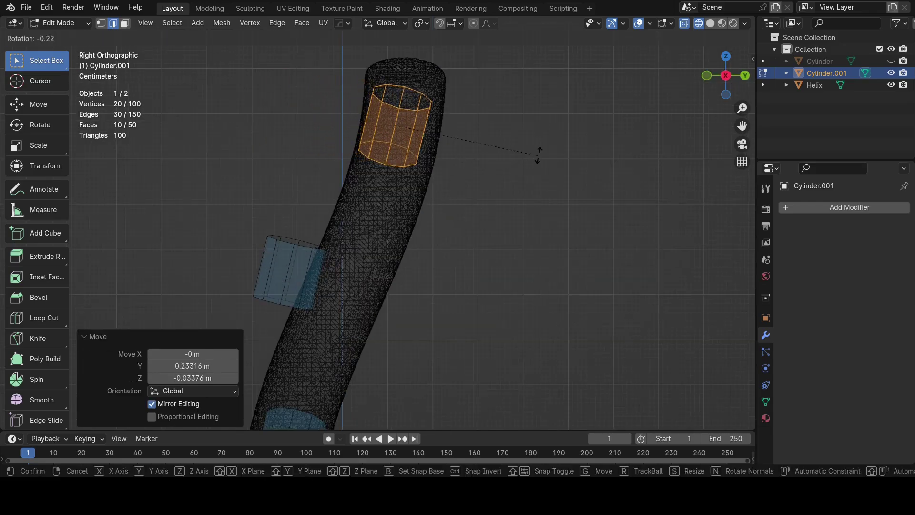
pyautogui.click(538, 155)
# Step: In right view, move the fourth cylinder segment into the tube and rotate it to follow the curve
pyautogui.scroll(-3, 541, 149)
pyautogui.moveTo(305, 185); pyautogui.dragTo(434, 296)
pyautogui.scroll(3, 413, 238)
pyautogui.press('g')
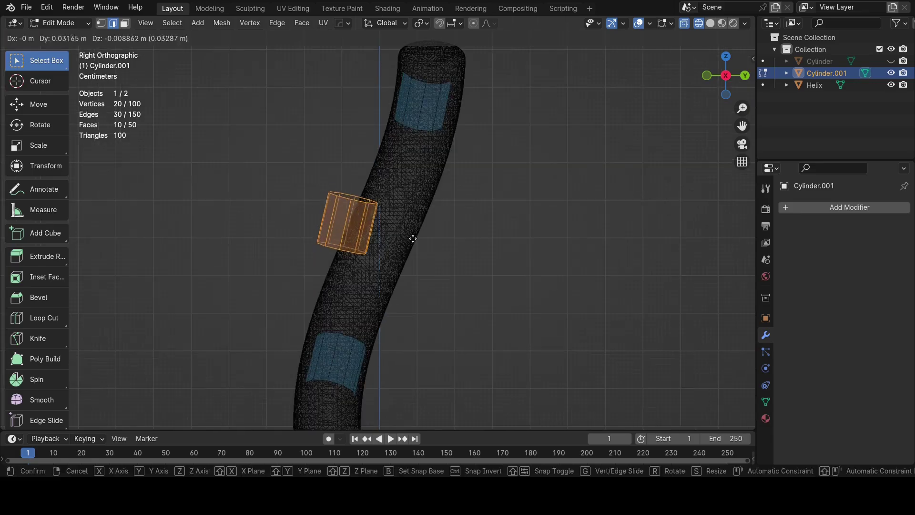
pyautogui.click(441, 253)
pyautogui.press('r')
pyautogui.click(474, 285)
pyautogui.scroll(-6, 465, 234)
pyautogui.click(436, 252)
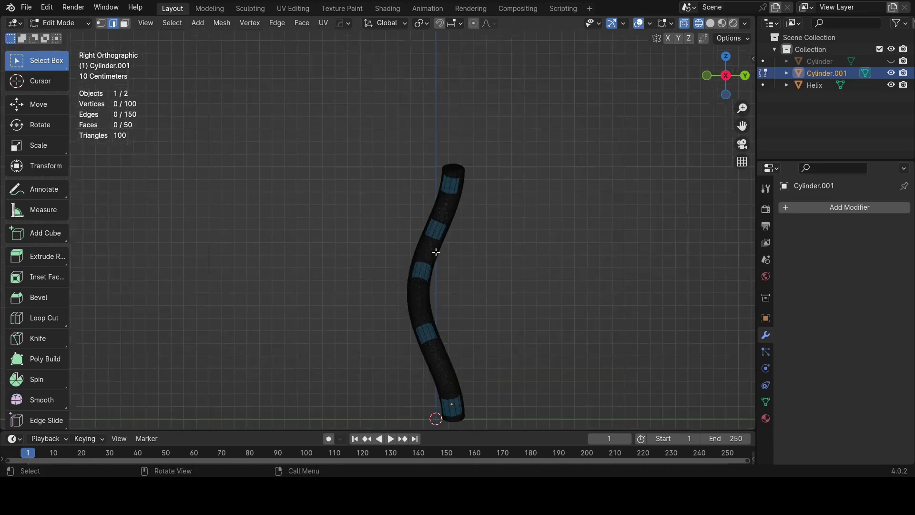
# Step: Nudge the third segment about -0.004 m in Y and -0.009 m in Z, check it in front view, and deselect it
pyautogui.scroll(3, 418, 264)
pyautogui.moveTo(406, 261); pyautogui.dragTo(446, 292)
pyautogui.moveTo(375, 251); pyautogui.dragTo(463, 301)
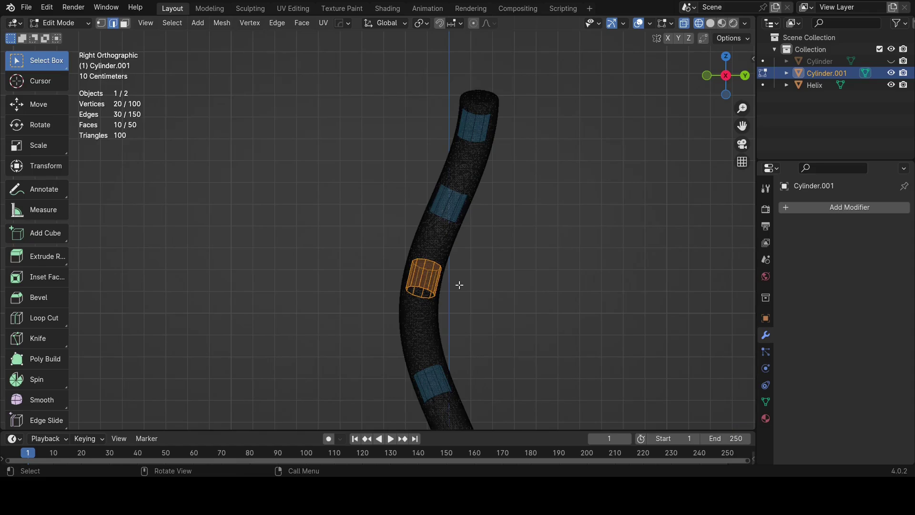
pyautogui.press('g')
pyautogui.click(453, 284)
pyautogui.press('KP_1')
pyautogui.scroll(-2, 454, 230)
pyautogui.scroll(4, 432, 256)
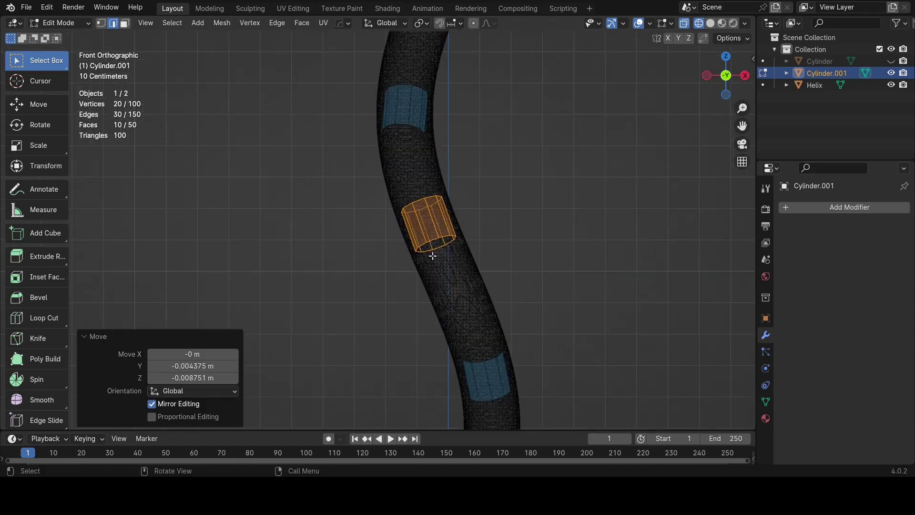
pyautogui.hotkey('alt', 'a')
# Step: Return to Object Mode and display the viewport in solid shading
pyautogui.moveTo(423, 199); pyautogui.dragTo(496, 298, button='middle')
pyautogui.scroll(-2, 466, 360)
pyautogui.scroll(1, 467, 359)
pyautogui.scroll(2, 484, 282)
pyautogui.scroll(-2, 445, 258)
pyautogui.scroll(2, 441, 302)
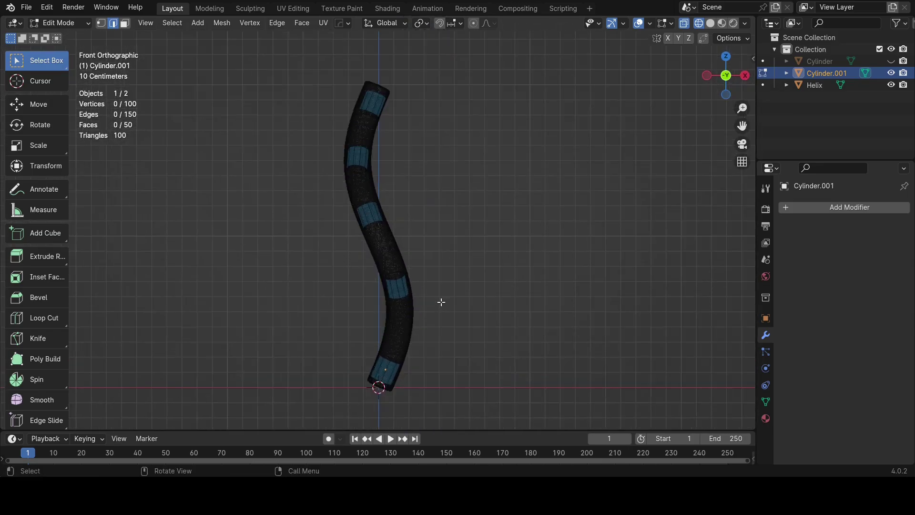
pyautogui.press('Tab')
pyautogui.press('z')
pyautogui.click(508, 265)
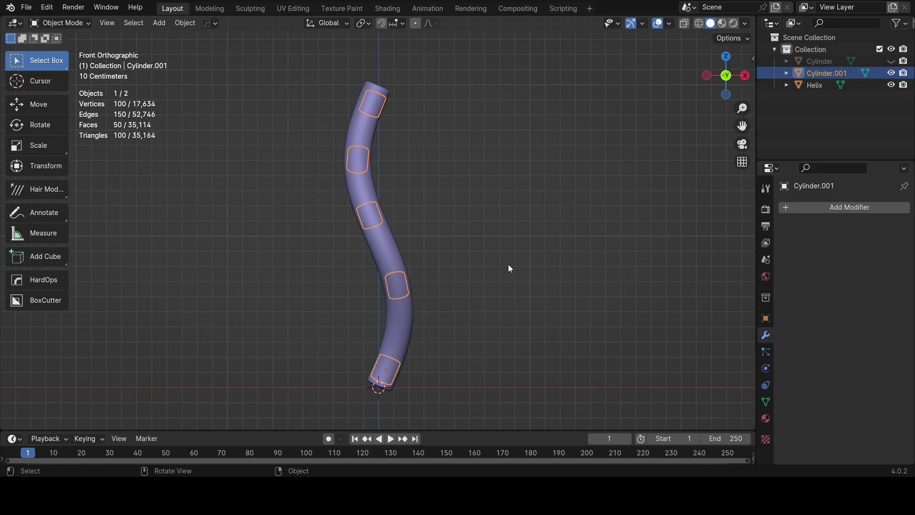
# Step: Add a Shrinkwrap modifier to the cylinder segments with the Helix as its target
pyautogui.click(809, 208)
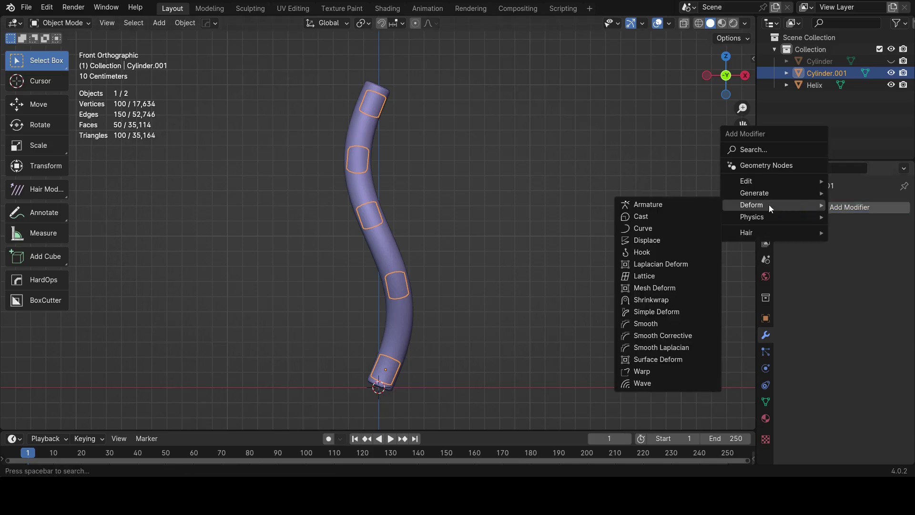
pyautogui.moveTo(771, 206)
pyautogui.click(661, 299)
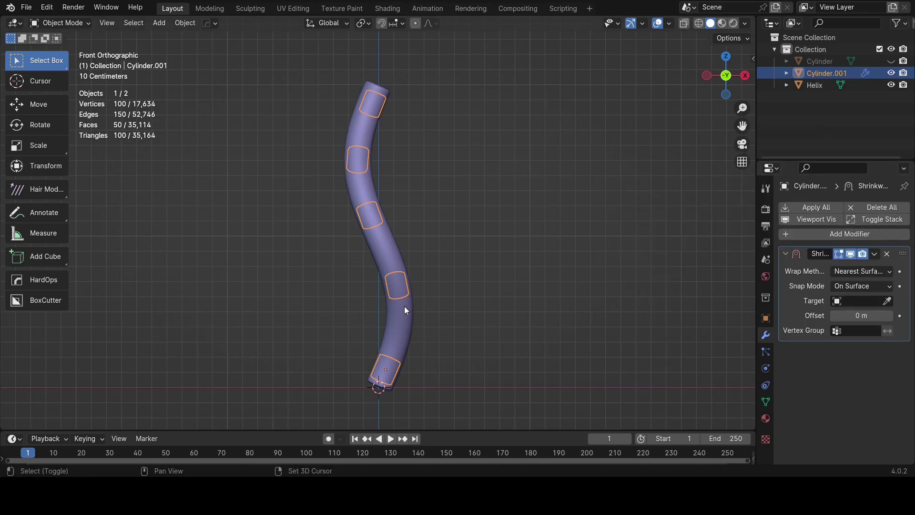
pyautogui.keyDown('shift'); pyautogui.moveTo(404, 306); pyautogui.dragTo(408, 307, button='middle'); pyautogui.keyUp('shift')
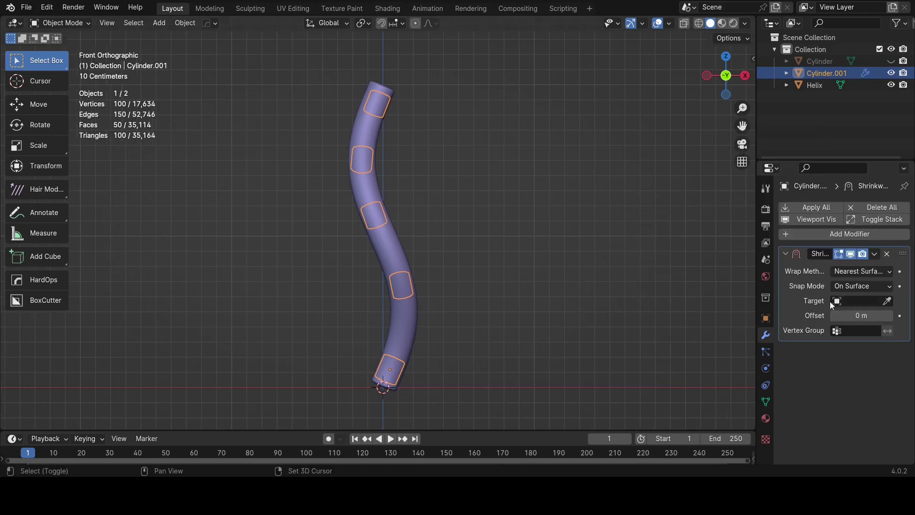
pyautogui.click(887, 301)
pyautogui.click(372, 125)
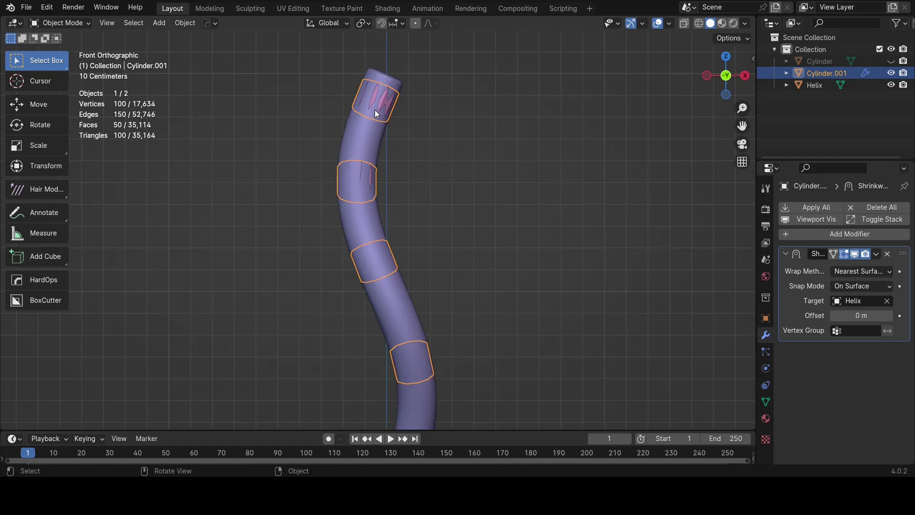
# Step: Enter Edit Mode on the segments and enable the Shrinkwrap modifier's on-cage display
pyautogui.moveTo(487, 157); pyautogui.dragTo(484, 211, button='middle')
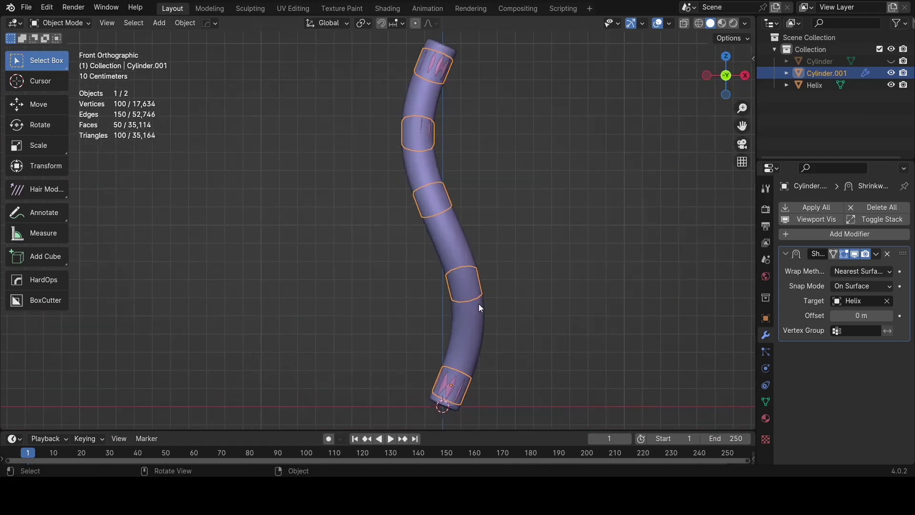
pyautogui.press('Tab')
pyautogui.moveTo(522, 284); pyautogui.dragTo(425, 311, button='middle')
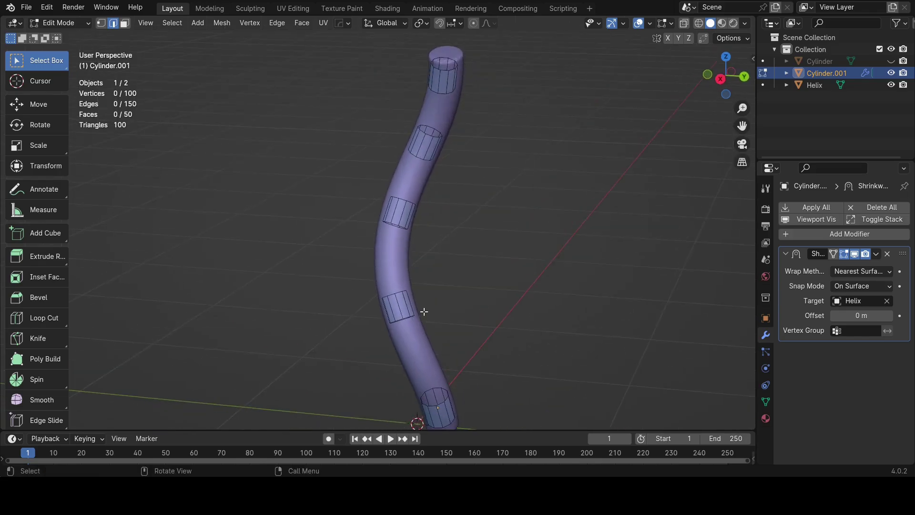
pyautogui.click(832, 254)
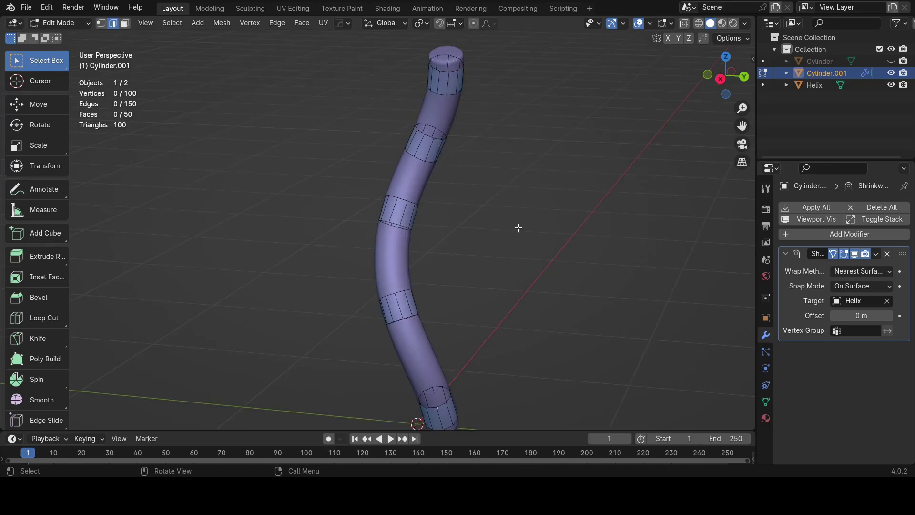
# Step: Bridge the facing edge loops of the lowest and second segments with 2 cuts
pyautogui.press('KP_1')
pyautogui.scroll(5, 456, 313)
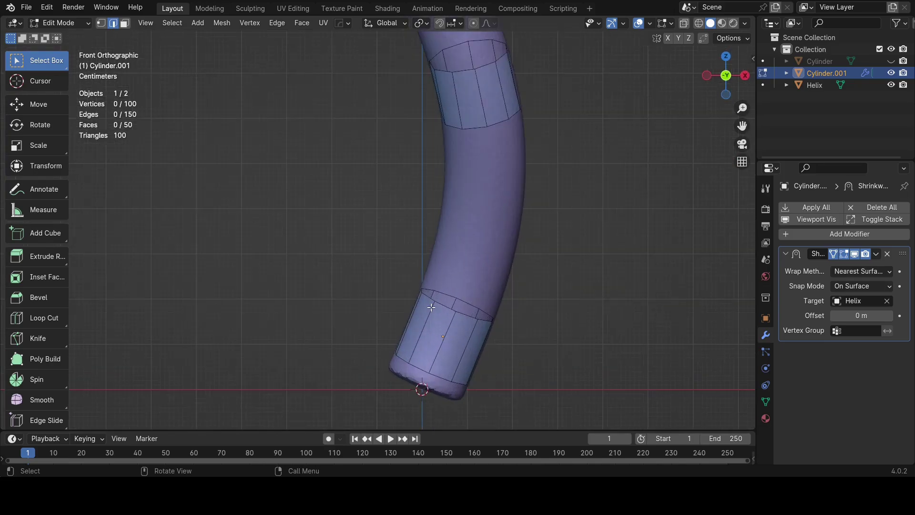
pyautogui.scroll(-5, 437, 303)
pyautogui.scroll(4, 462, 222)
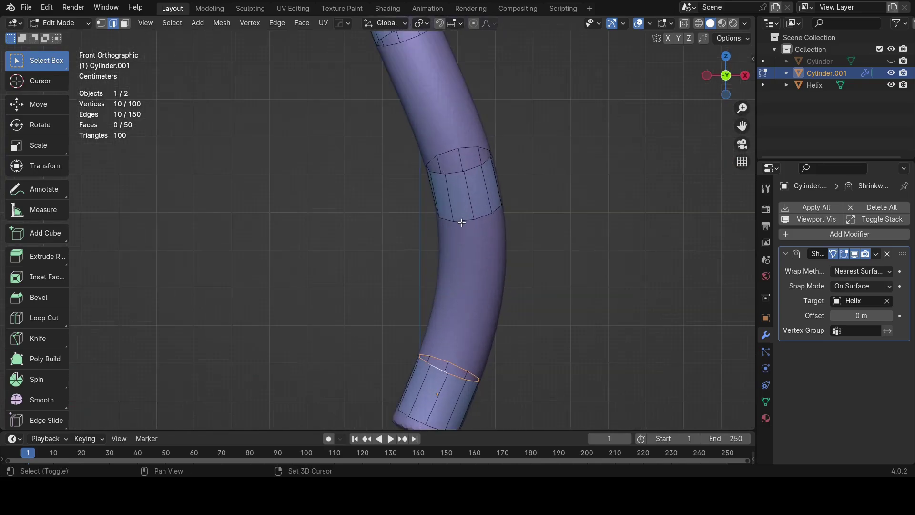
pyautogui.scroll(-1, 483, 236)
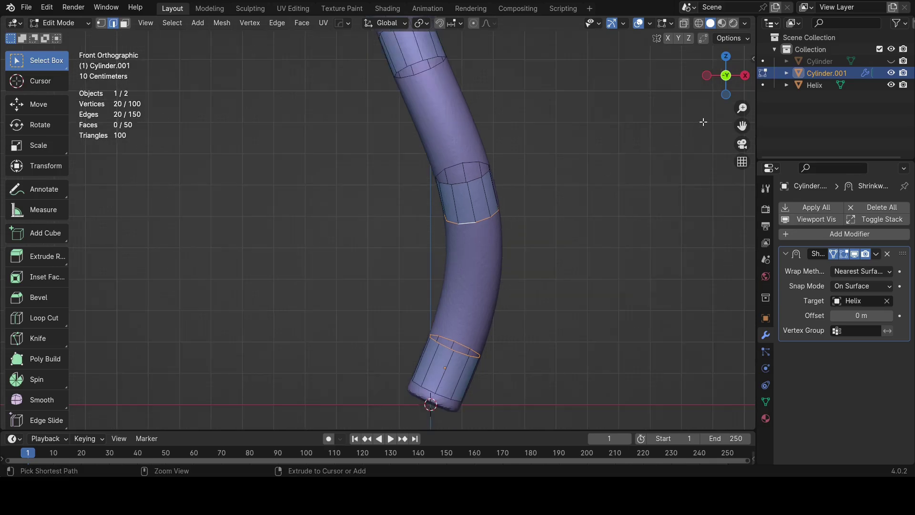
pyautogui.hotkey('ctrl', 'e')
pyautogui.click(703, 122)
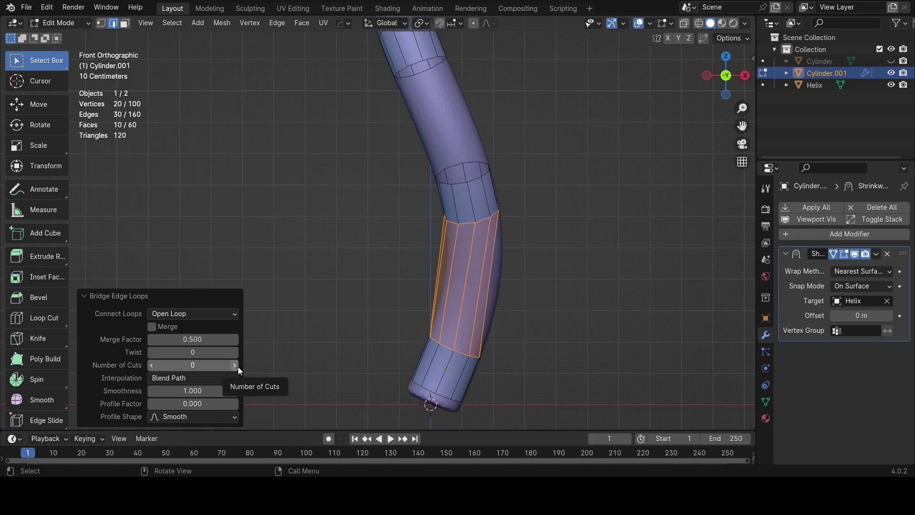
pyautogui.click(238, 367)
pyautogui.click(238, 366)
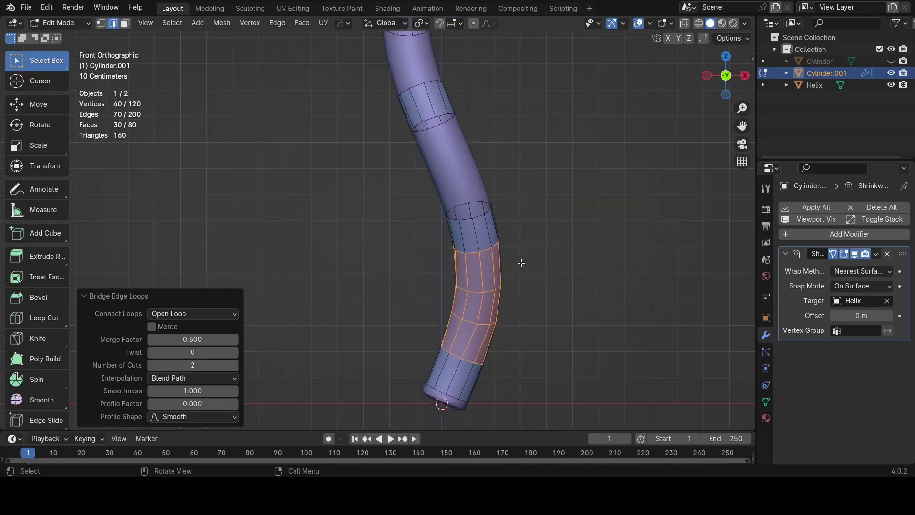
# Step: Bridge the facing edge loops of the second and third segments with 1 cut
pyautogui.scroll(1, 471, 201)
pyautogui.keyDown('alt'); pyautogui.click(473, 221); pyautogui.keyUp('alt')
pyautogui.scroll(-1, 472, 221)
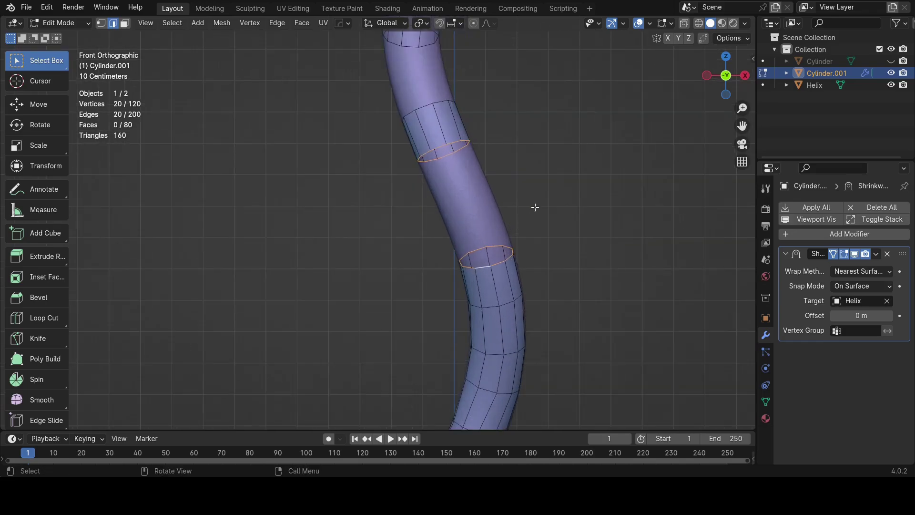
pyautogui.hotkey('ctrl', 'e')
pyautogui.click(352, 207)
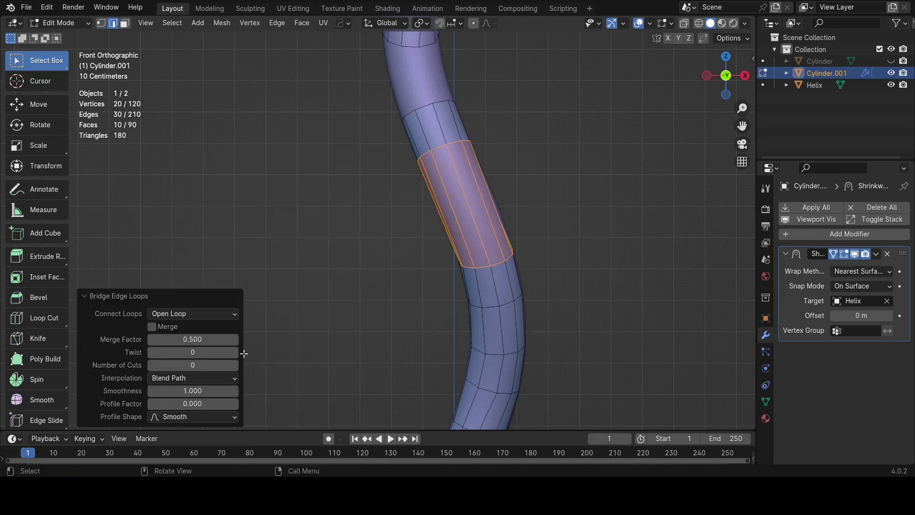
pyautogui.click(236, 366)
# Step: Bridge the third segment's upper edge loop to the fourth segment's lower loop with 1 cut
pyautogui.scroll(-1, 431, 227)
pyautogui.scroll(3, 417, 302)
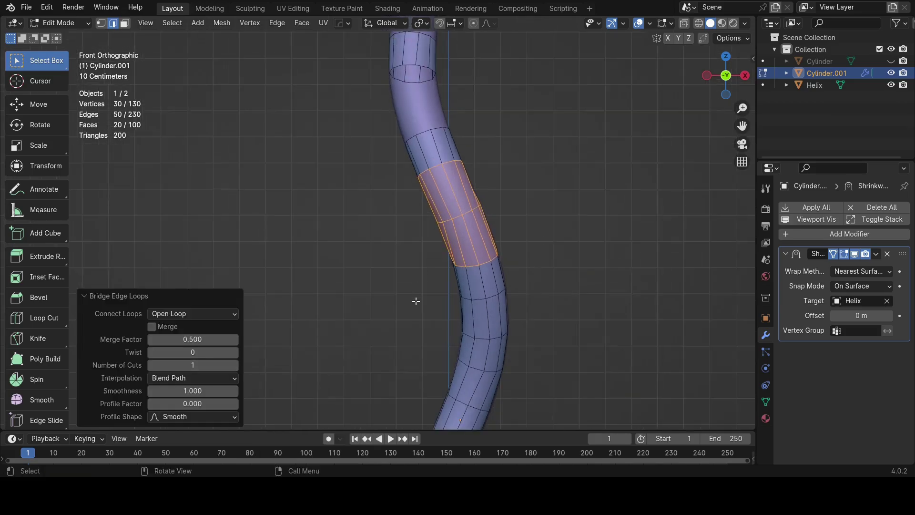
pyautogui.keyDown('shift'); pyautogui.moveTo(450, 196); pyautogui.dragTo(396, 244, button='middle'); pyautogui.keyUp('shift')
pyautogui.keyDown('alt'); pyautogui.click(395, 245); pyautogui.keyUp('alt')
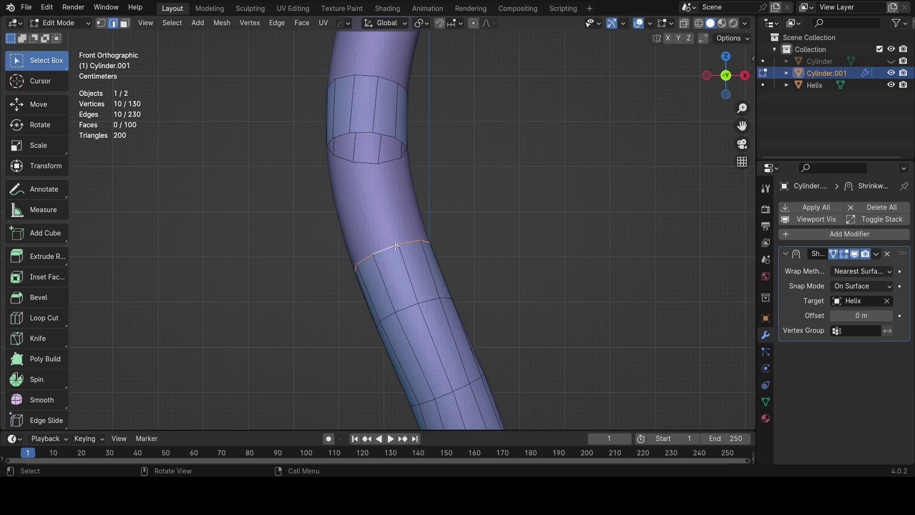
pyautogui.hotkey('ctrl', 'e')
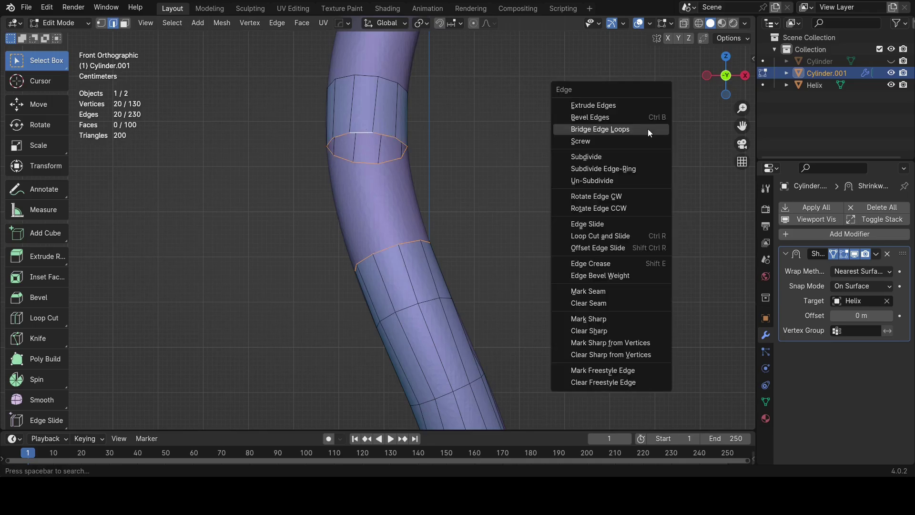
pyautogui.click(648, 128)
pyautogui.scroll(-1, 283, 273)
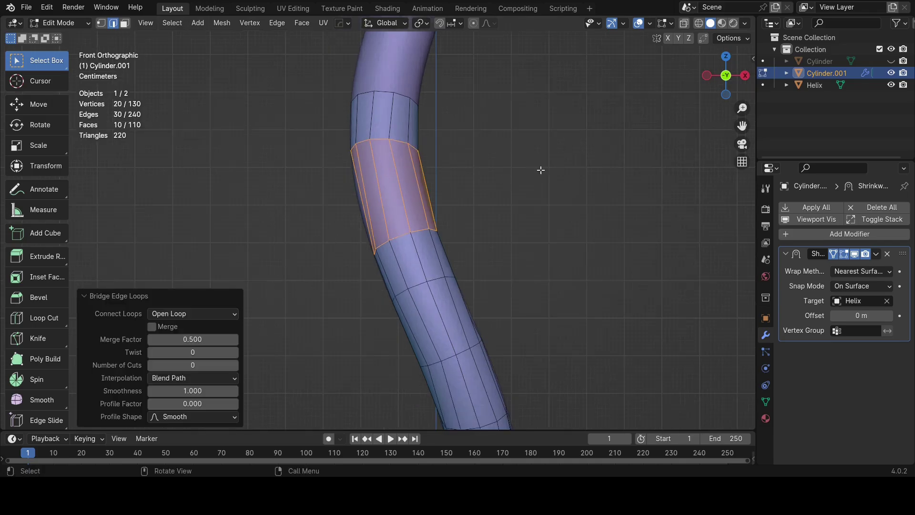
pyautogui.scroll(-1, 541, 170)
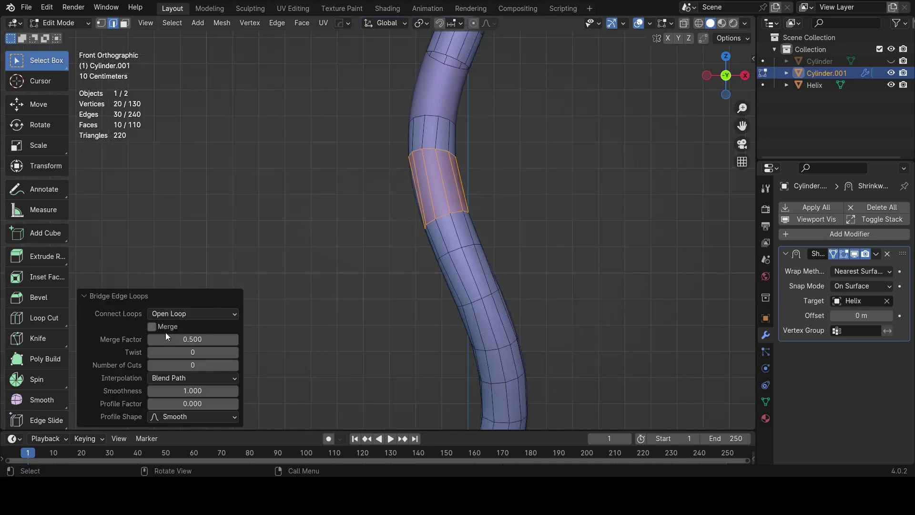
pyautogui.click(233, 370)
# Step: Bridge the fourth segment's upper edge loop to the fifth segment's lower loop with 1 cut, and deselect the mesh
pyautogui.scroll(2, 393, 276)
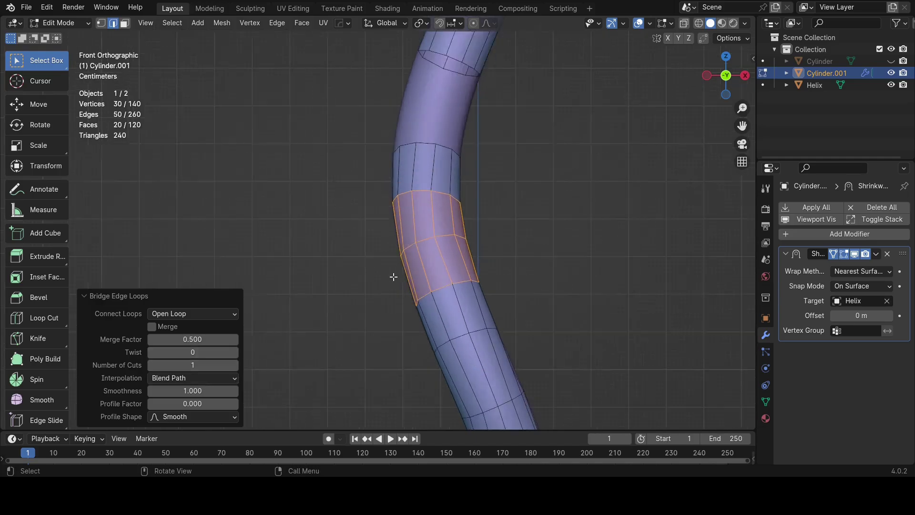
pyautogui.scroll(-2, 393, 277)
pyautogui.scroll(5, 411, 183)
pyautogui.doubleClick(425, 180)
pyautogui.scroll(-5, 414, 238)
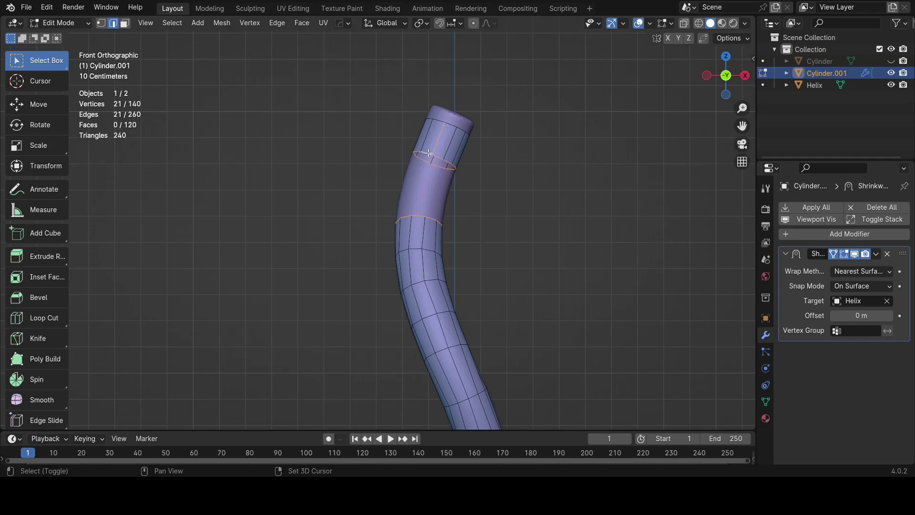
pyautogui.scroll(1, 429, 153)
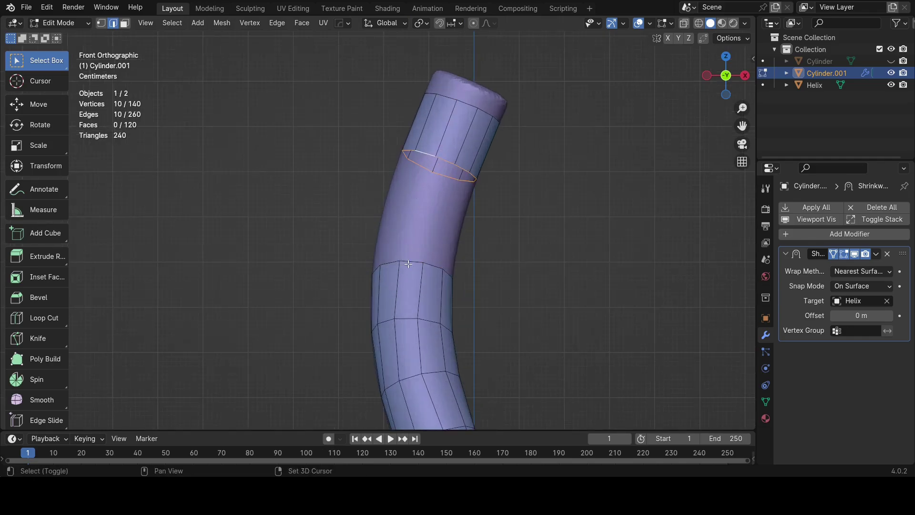
pyautogui.hotkey('ctrl', 'e')
pyautogui.click(631, 169)
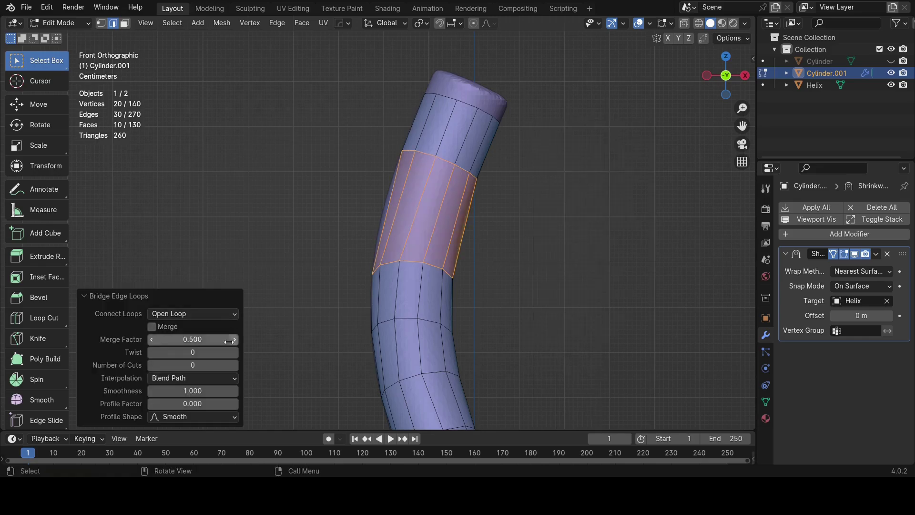
pyautogui.click(233, 365)
pyautogui.moveTo(224, 352)
pyautogui.mouseDown()
pyautogui.moveTo(257, 352)
pyautogui.moveTo(218, 354)
pyautogui.mouseUp()
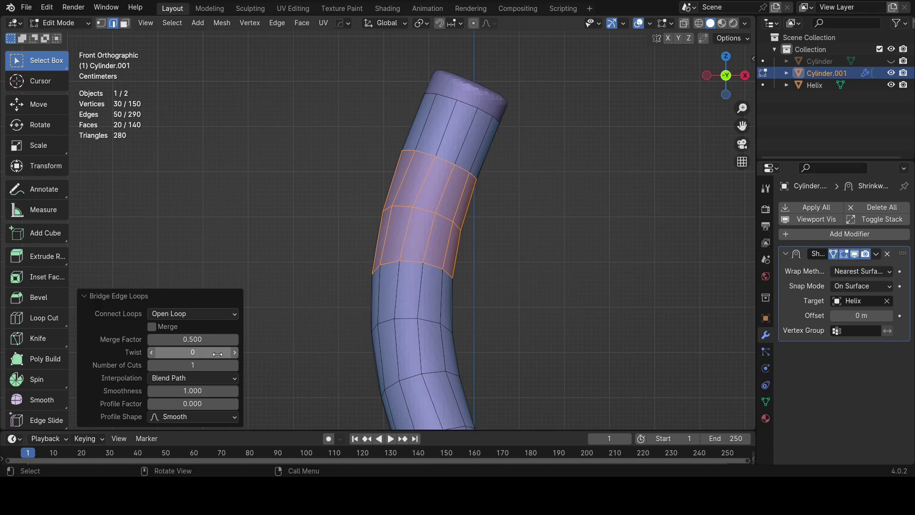
pyautogui.click(274, 319)
# Step: Examine how the bridged mesh follows the helix from several sides and close up at its upper end
pyautogui.scroll(-6, 465, 105)
pyautogui.scroll(1, 461, 112)
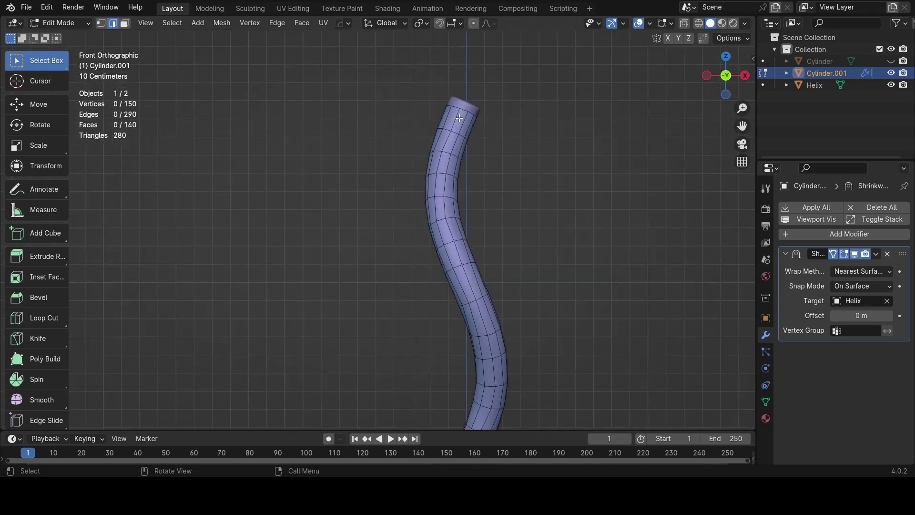
pyautogui.scroll(-1, 459, 118)
pyautogui.moveTo(489, 249); pyautogui.dragTo(482, 135, button='middle')
pyautogui.scroll(3, 477, 230)
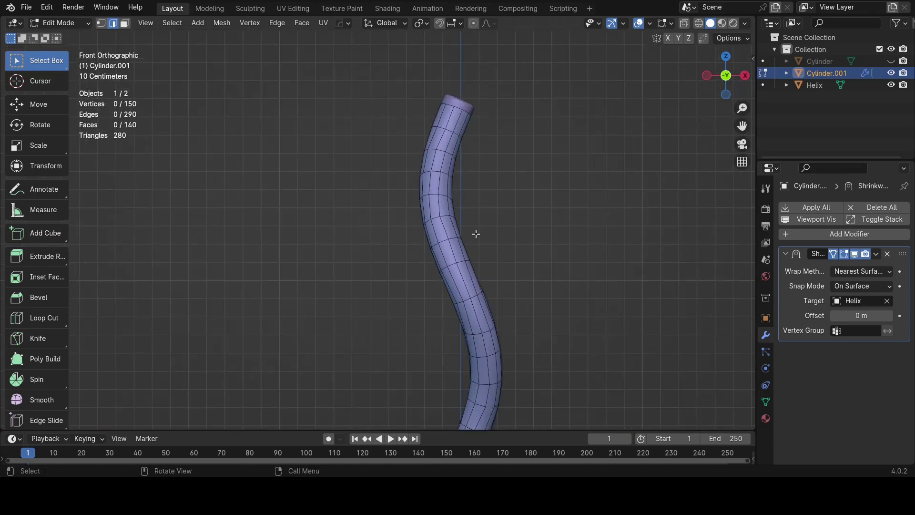
pyautogui.moveTo(460, 248); pyautogui.dragTo(568, 245, button='middle')
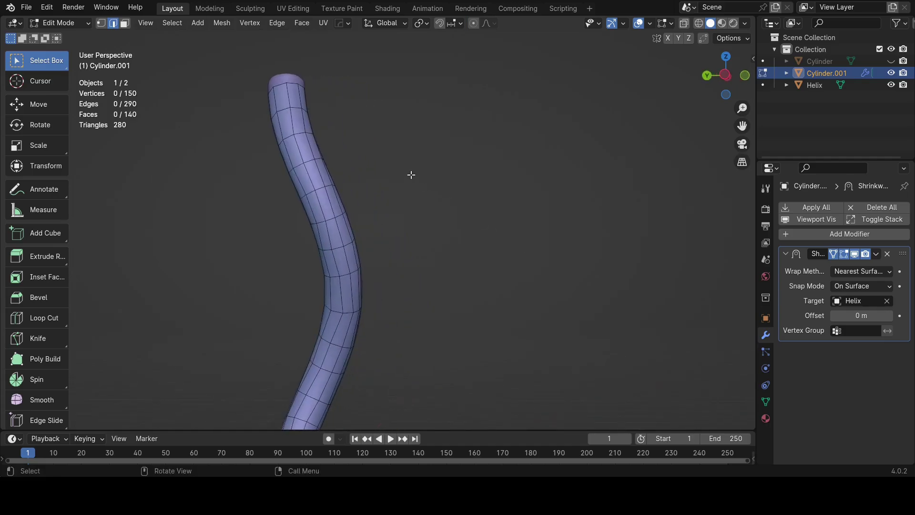
pyautogui.moveTo(411, 175); pyautogui.dragTo(427, 195, button='middle')
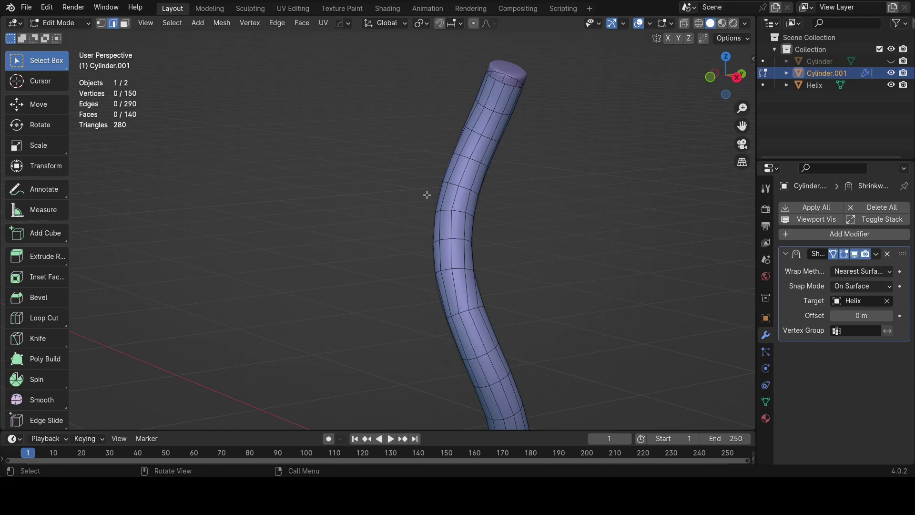
pyautogui.keyDown('alt'); pyautogui.moveTo(426, 195); pyautogui.dragTo(480, 62, button='middle'); pyautogui.keyUp('alt')
pyautogui.scroll(6, 465, 86)
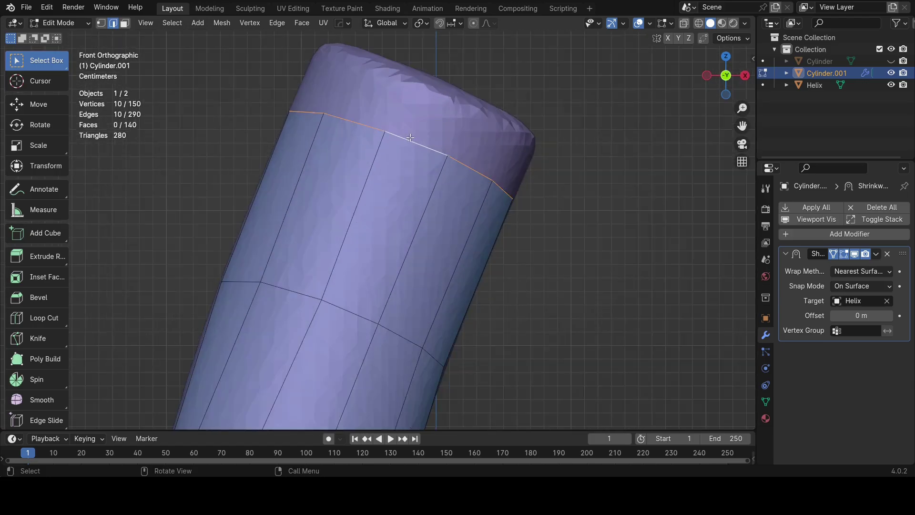
# Step: Rotate the mesh's top edge loop by about 3.2° in front view to align with the slanted upper end of the helix
pyautogui.scroll(-3, 418, 144)
pyautogui.scroll(-5, 402, 134)
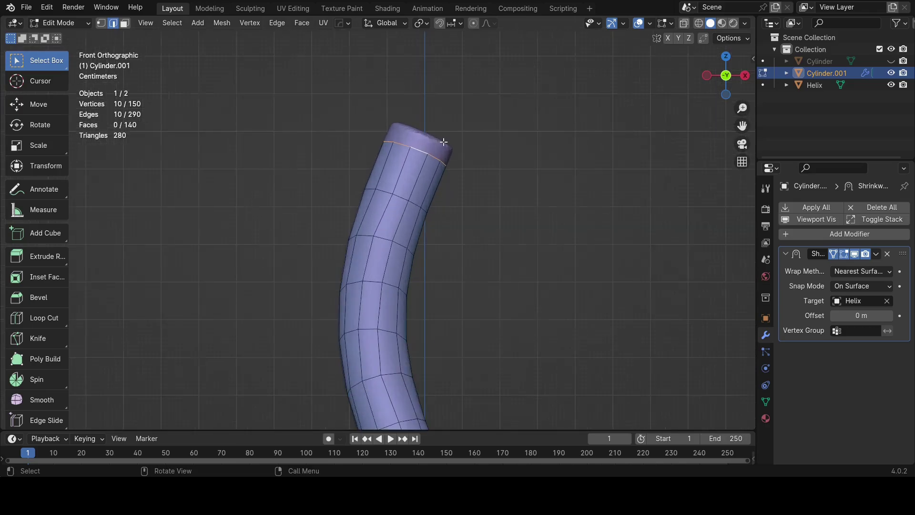
pyautogui.moveTo(401, 134); pyautogui.dragTo(360, 185, button='middle')
pyautogui.keyDown('alt'); pyautogui.moveTo(571, 128); pyautogui.dragTo(467, 145, button='middle'); pyautogui.keyUp('alt')
pyautogui.scroll(4, 466, 147)
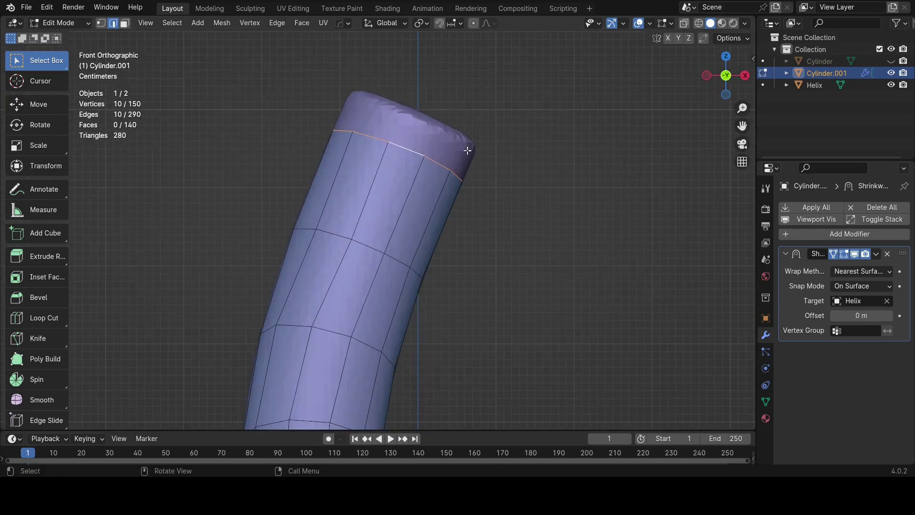
pyautogui.press('r')
pyautogui.click(484, 176)
pyautogui.scroll(2, 446, 157)
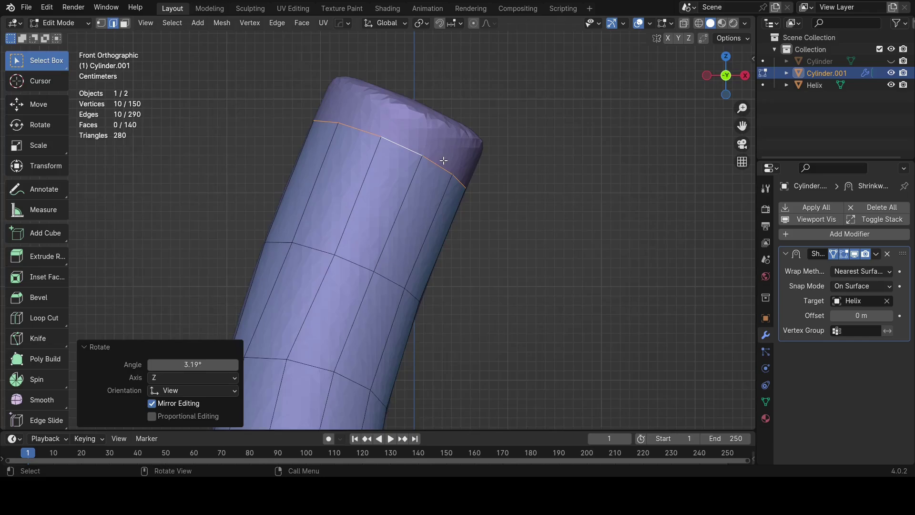
# Step: Move the top edge loop about 0.019 m upward, closer to the helix's upper end
pyautogui.scroll(-4, 439, 150)
pyautogui.scroll(2, 443, 139)
pyautogui.scroll(-2, 442, 138)
pyautogui.scroll(2, 430, 143)
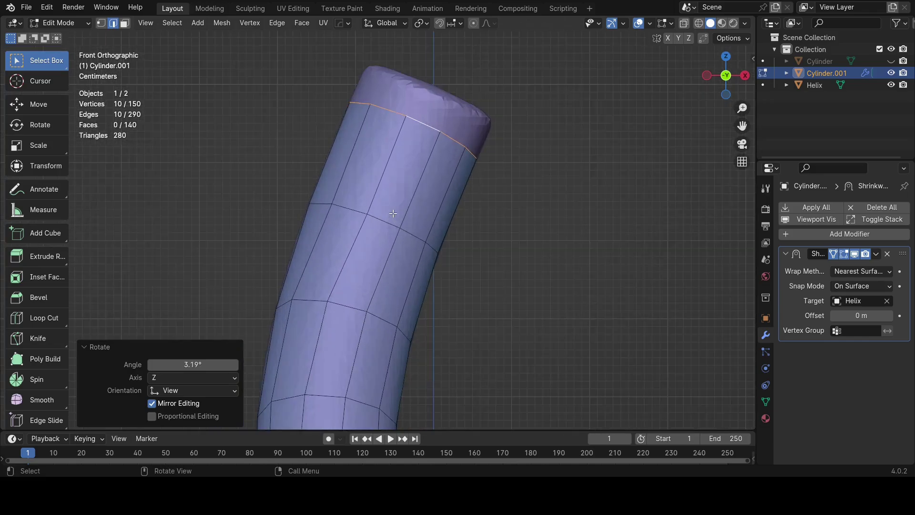
pyautogui.scroll(-2, 419, 148)
pyautogui.hotkey('alt', 'a')
pyautogui.scroll(2, 413, 150)
pyautogui.press('g')
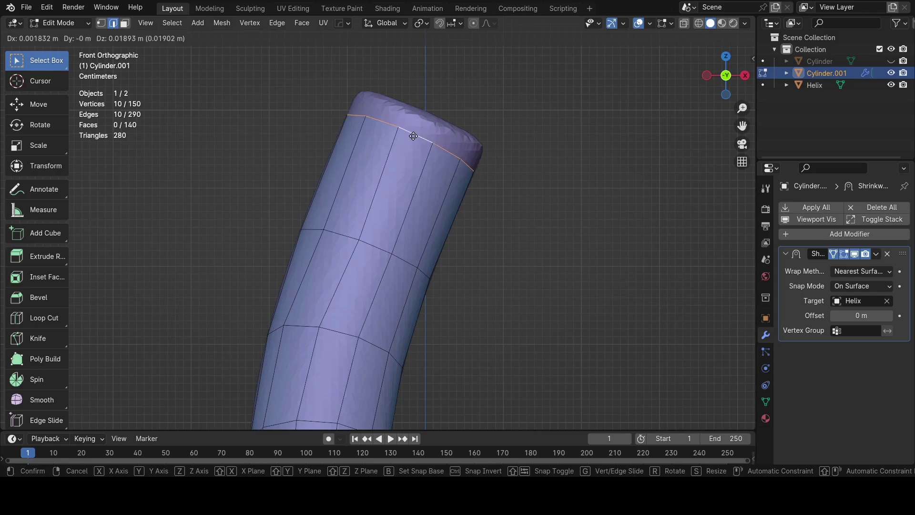
pyautogui.click(417, 138)
# Step: Set the Shrinkwrap modifier's wrap method to Project and its snap mode to Outside Surface
pyautogui.click(863, 271)
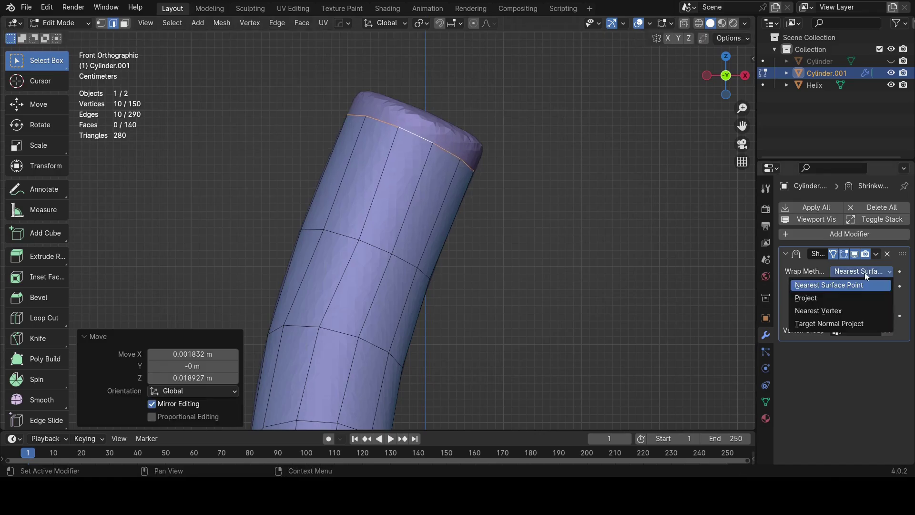
pyautogui.click(831, 298)
pyautogui.scroll(2, 479, 174)
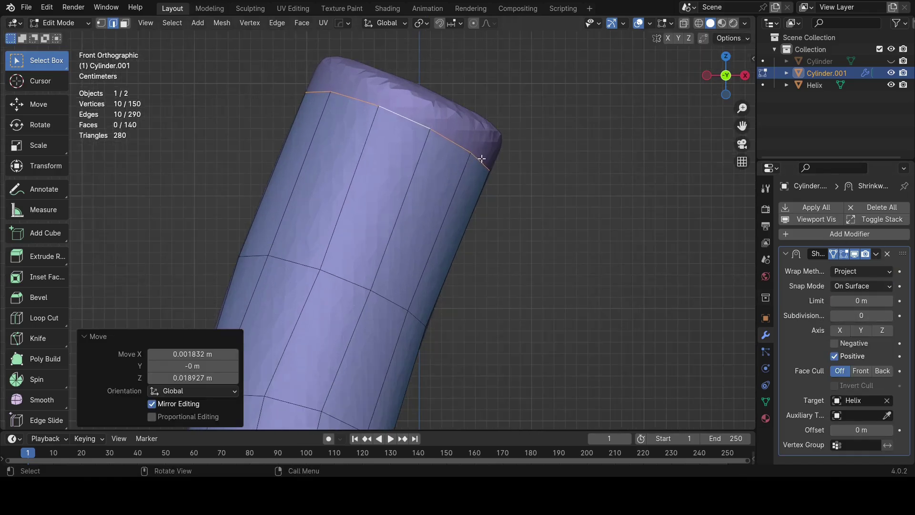
pyautogui.click(858, 286)
pyautogui.click(843, 338)
# Step: Move the top edge loop about 0.010 m in X and 0.022 m in Z, up to the helix's upper rim
pyautogui.press('g')
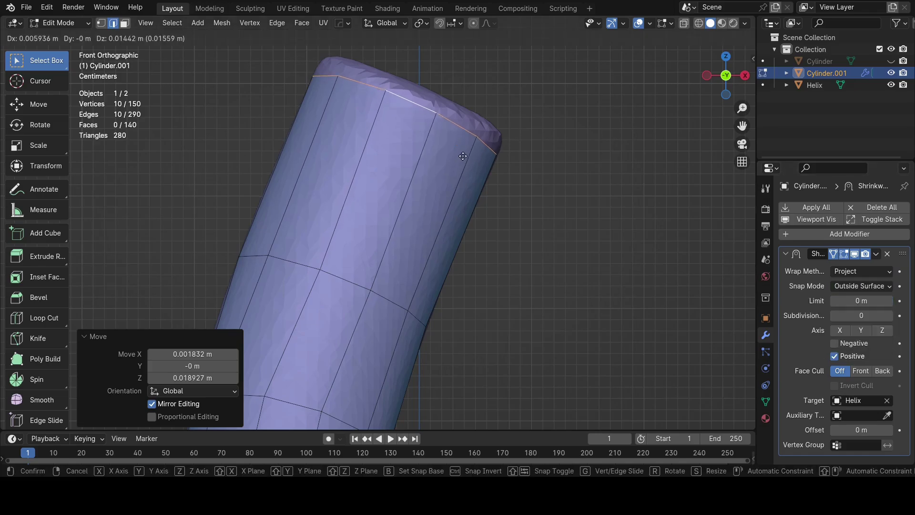
pyautogui.click(466, 150)
pyautogui.scroll(-7, 453, 124)
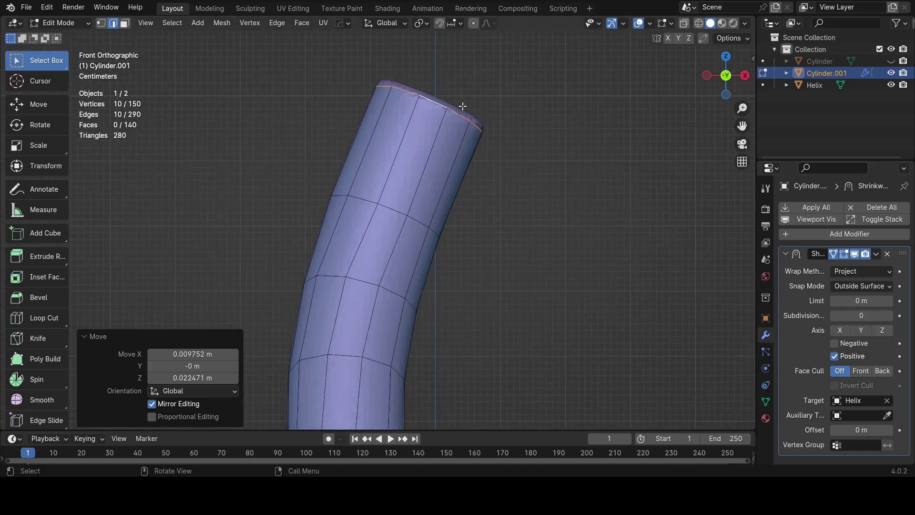
# Step: Move the bottom edge loop down to the helix's lower rim and deselect the mesh
pyautogui.scroll(6, 407, 228)
pyautogui.press('g')
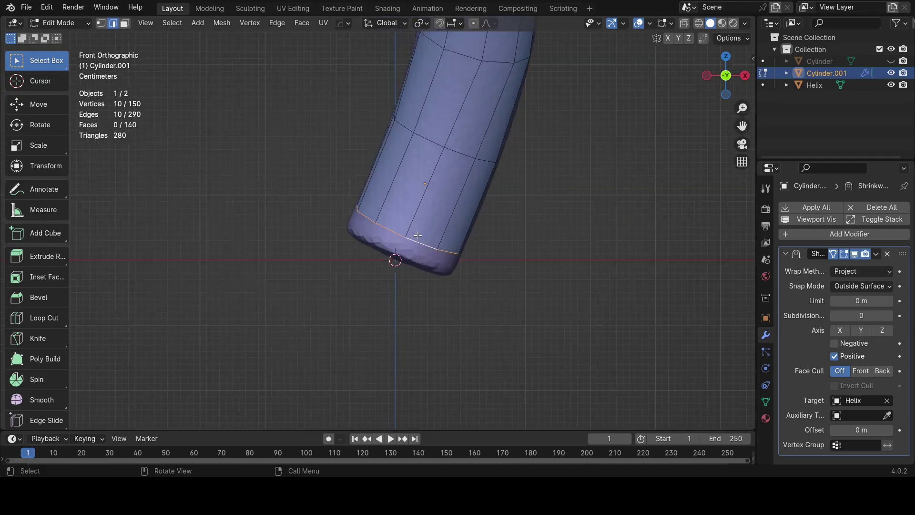
pyautogui.click(408, 261)
pyautogui.scroll(-4, 415, 300)
pyautogui.click(415, 306)
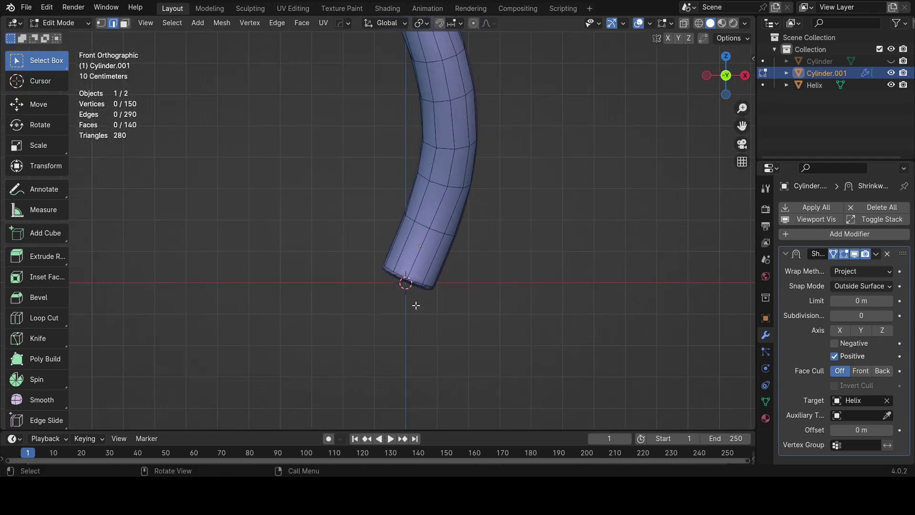
# Step: Select the whole mesh and apply Smooth Vertices to it
pyautogui.scroll(-5, 416, 305)
pyautogui.keyDown('shift'); pyautogui.moveTo(464, 270); pyautogui.dragTo(490, 328, button='middle'); pyautogui.keyUp('shift')
pyautogui.scroll(2, 468, 293)
pyautogui.moveTo(468, 293); pyautogui.dragTo(574, 188, button='middle')
pyautogui.press('a')
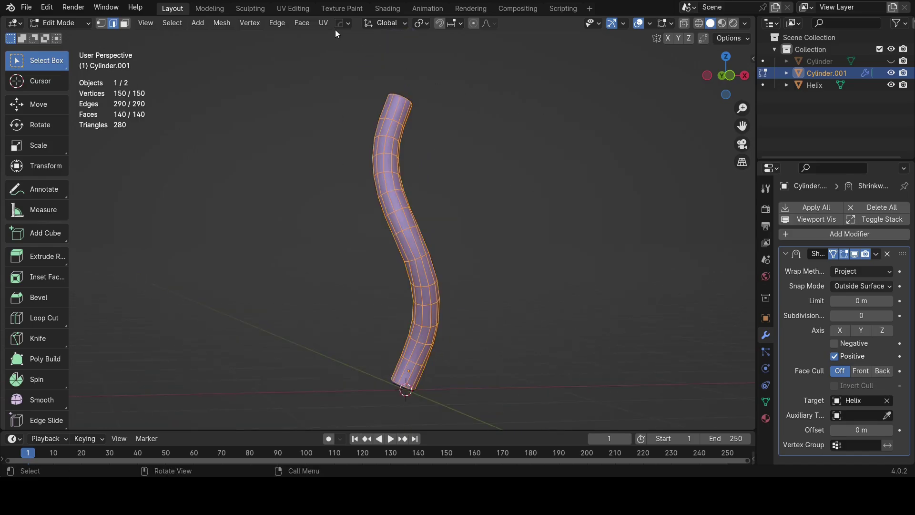
pyautogui.click(250, 23)
pyautogui.click(280, 163)
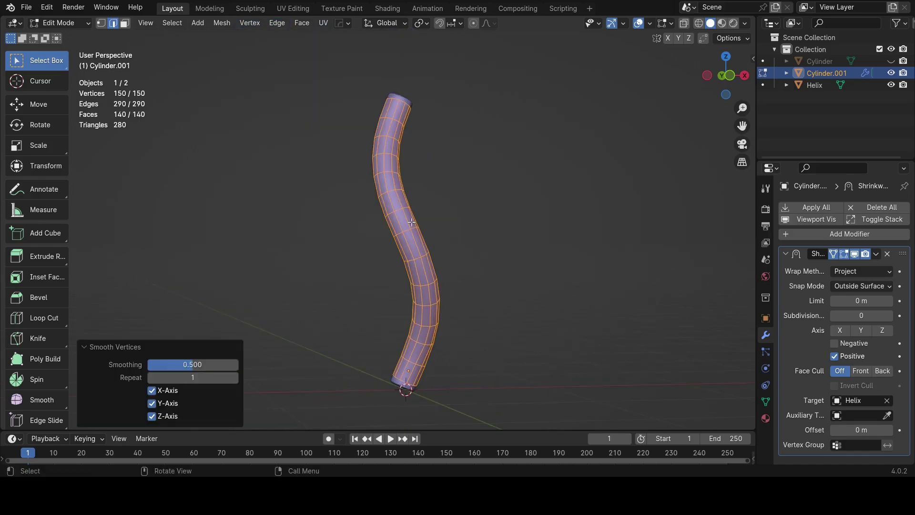
# Step: Raise the smoothing factor of the Smooth Vertices operation to even out the mesh further
pyautogui.scroll(2, 521, 268)
pyautogui.moveTo(462, 261); pyautogui.dragTo(421, 271, button='middle')
pyautogui.scroll(-3, 418, 215)
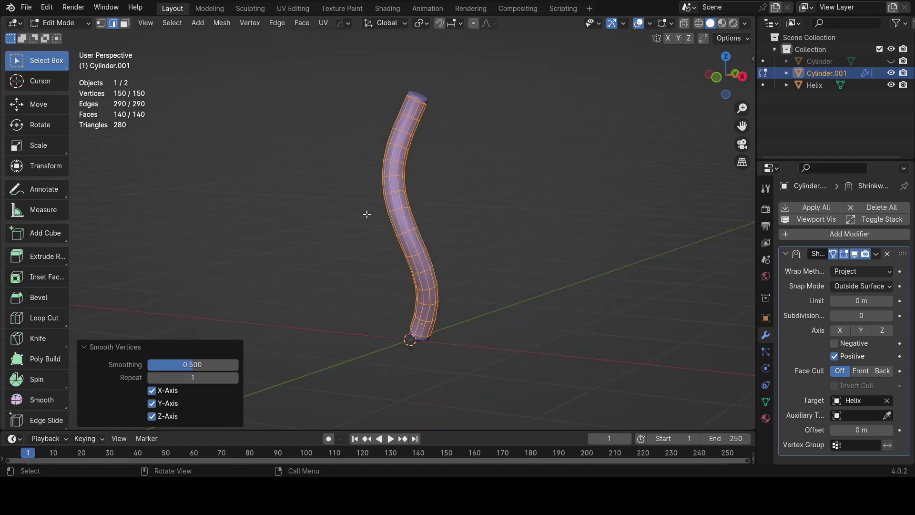
pyautogui.scroll(5, 434, 96)
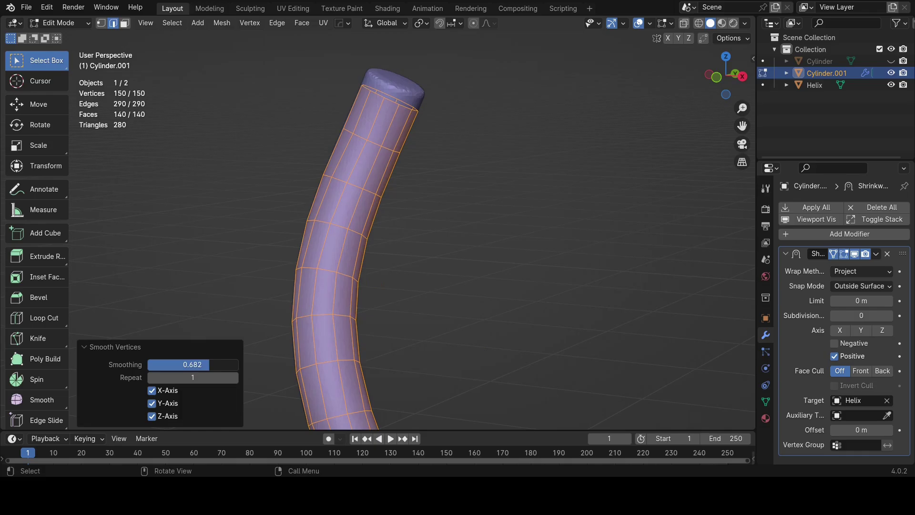
pyautogui.moveTo(209, 365); pyautogui.dragTo(238, 364)
# Step: Move the top edge loop about 0.017 m in X and 0.032 m in Z, back up to the helix's upper rim
pyautogui.hotkey('alt', 'a')
pyautogui.press('KP_1')
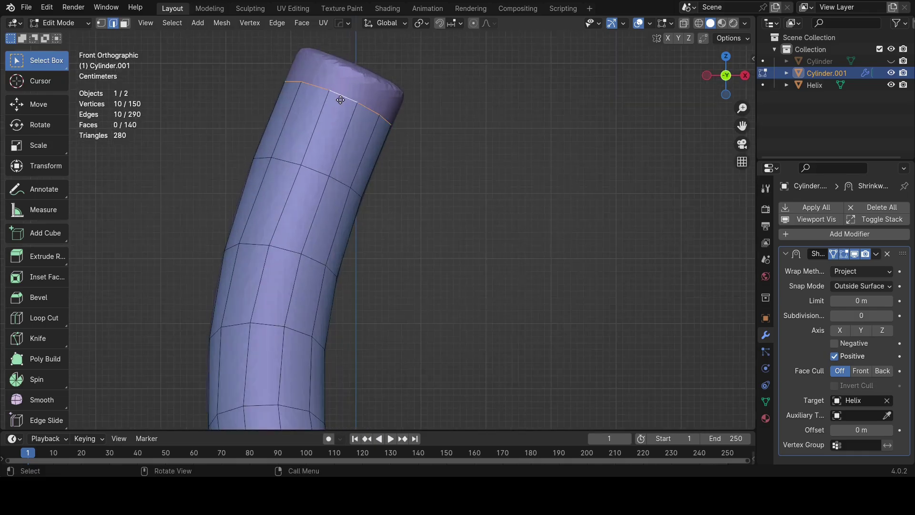
pyautogui.press('g')
pyautogui.click(360, 63)
pyautogui.scroll(-8, 389, 296)
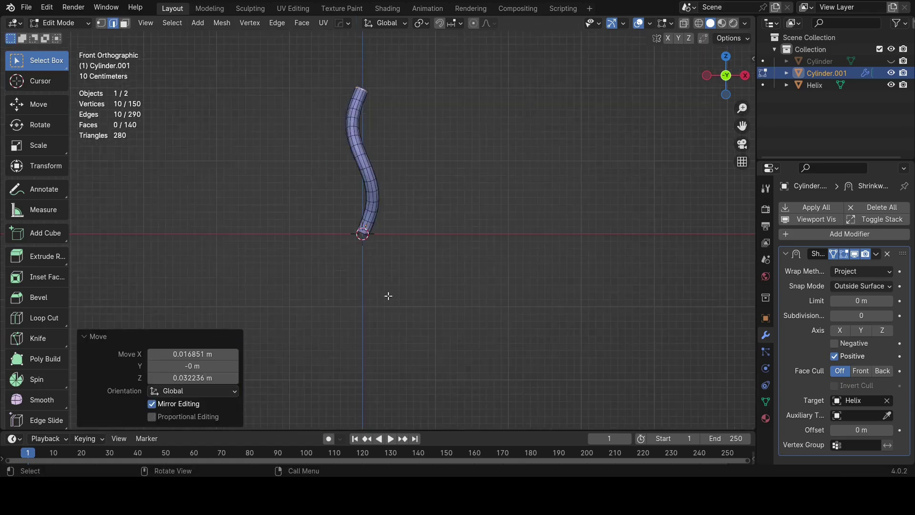
# Step: Move the bottom edge loop about -0.012 m in X and -0.034 m in Z, toward the helix's lower rim
pyautogui.scroll(7, 388, 296)
pyautogui.press('g')
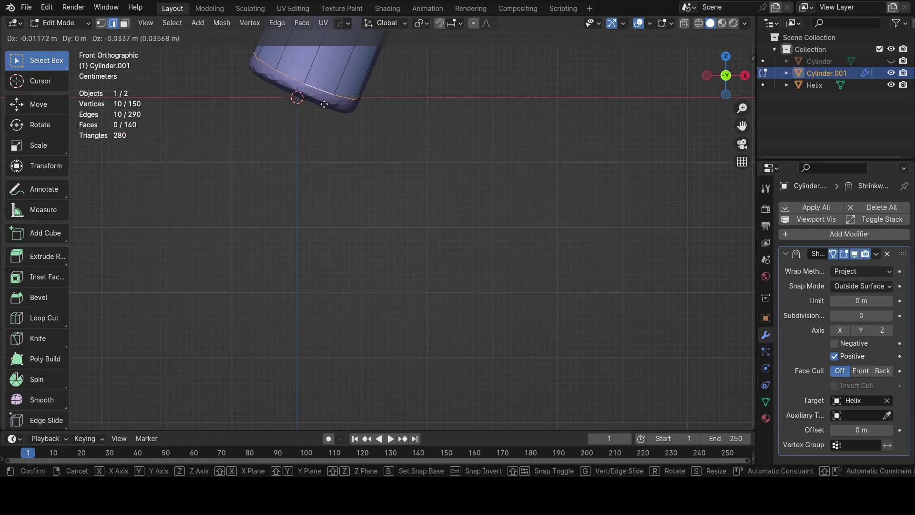
pyautogui.click(324, 104)
pyautogui.scroll(-6, 374, 296)
pyautogui.scroll(2, 367, 159)
# Step: Return to Object Mode and apply the Shrinkwrap modifier on the low-poly mesh
pyautogui.press('Tab')
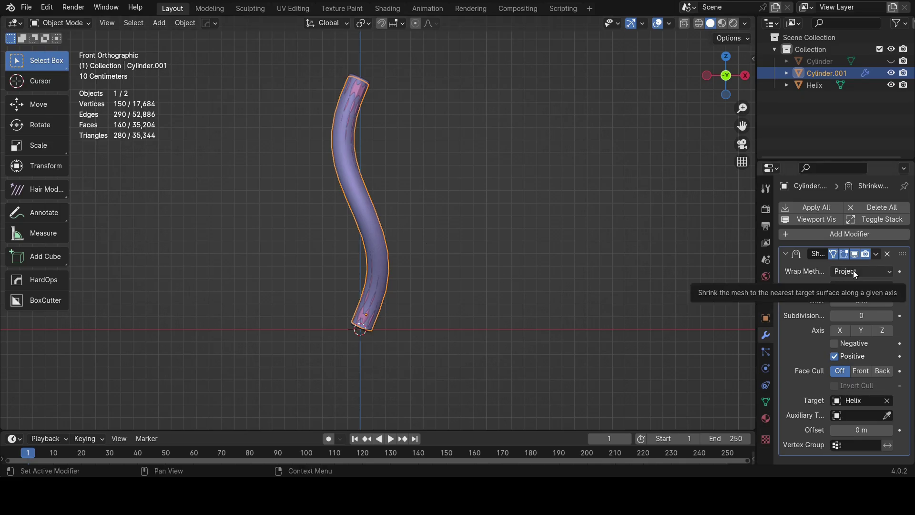
pyautogui.hotkey('ctrl', 'a')
pyautogui.hscroll(-5, 625, 214)
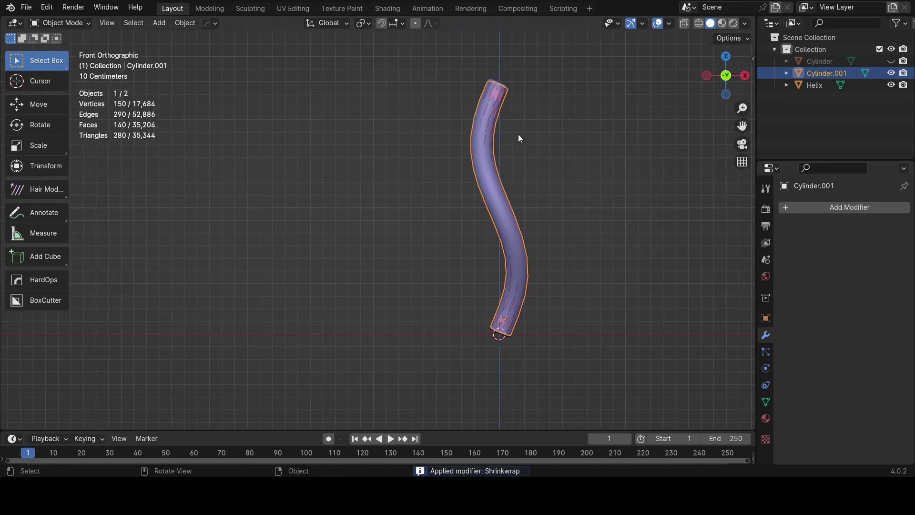
# Step: Move the low-poly mesh about -0.92 m along X so it stands beside the original helix
pyautogui.press('g')
pyautogui.press('x')
pyautogui.click(454, 168)
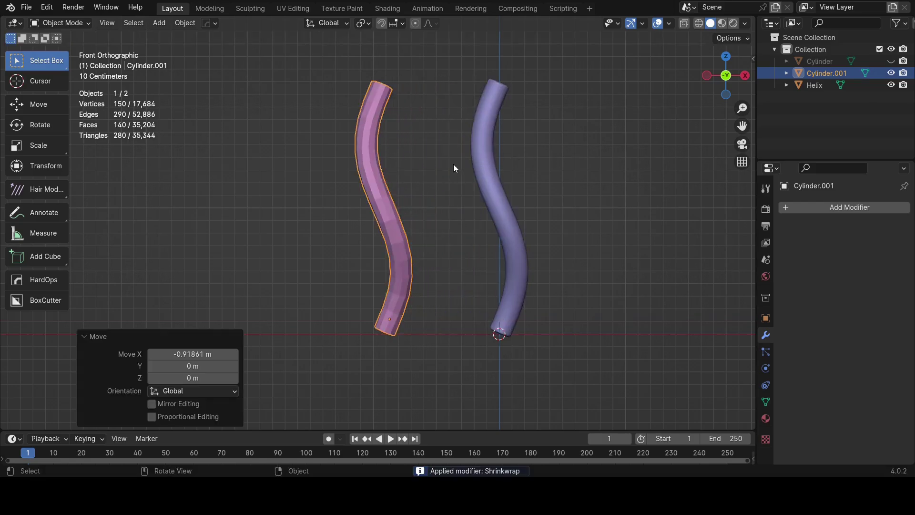
# Step: Show the wireframe overlay on both objects with nothing selected, and change the viewport wire color to a lighter one
pyautogui.click(669, 23)
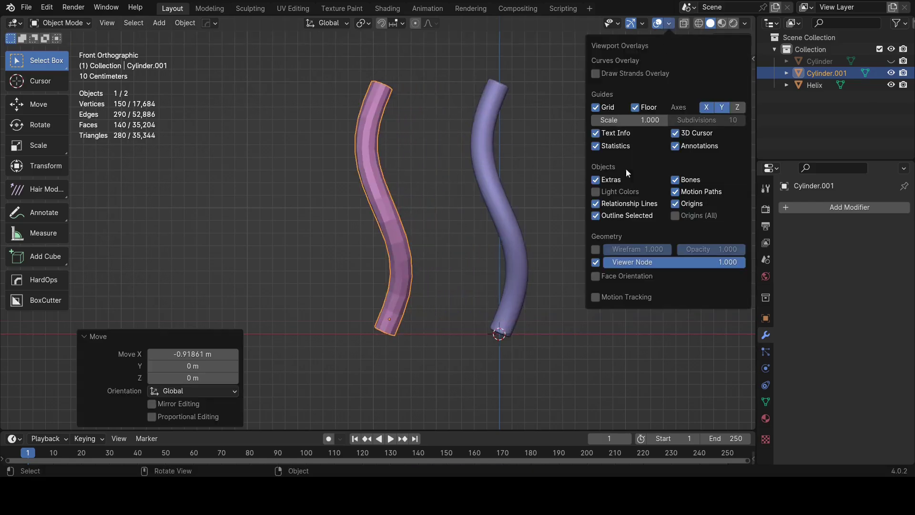
pyautogui.click(596, 249)
pyautogui.hotkey('alt', 'a')
pyautogui.scroll(1, 479, 152)
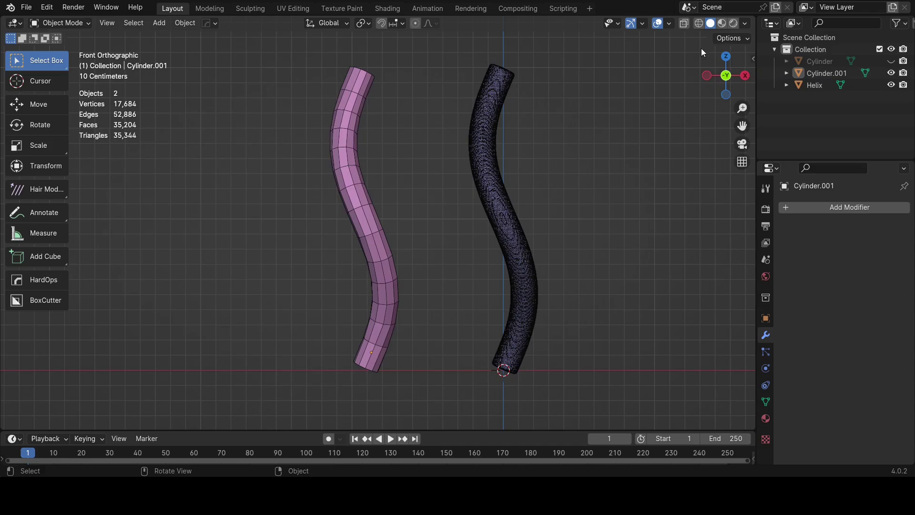
pyautogui.click(745, 24)
pyautogui.click(739, 160)
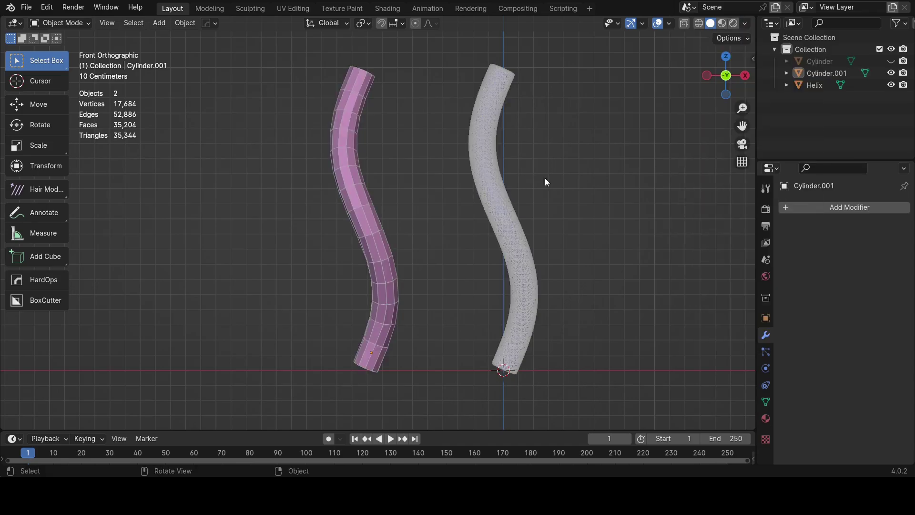
# Step: Select the original helix and examine its wireframe density and mesh statistics
pyautogui.moveTo(544, 180)
pyautogui.mouseDown(button='middle')
pyautogui.moveTo(490, 208)
pyautogui.moveTo(566, 202)
pyautogui.mouseUp(button='middle')
pyautogui.keyDown('alt'); pyautogui.moveTo(566, 198); pyautogui.dragTo(499, 226); pyautogui.keyUp('alt')
pyautogui.press('KP_1')
pyautogui.moveTo(500, 229); pyautogui.dragTo(545, 230, button='middle')
pyautogui.press('KP_1')
pyautogui.scroll(3, 500, 195)
pyautogui.click(488, 196)
pyautogui.scroll(-3, 426, 217)
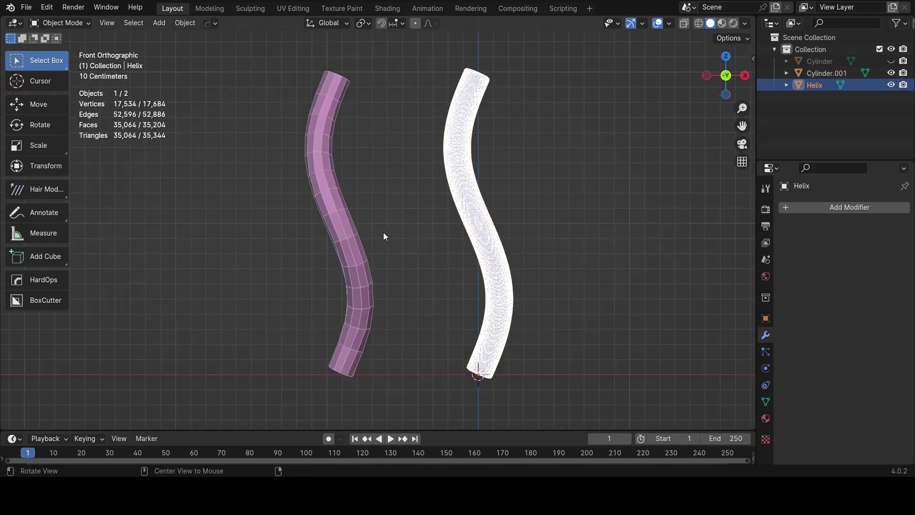
# Step: Select the low-poly mesh, examine its statistics, and compare its topology with the helix from several sides
pyautogui.hotkey('alt', 'a')
pyautogui.click(363, 253)
pyautogui.keyDown('alt'); pyautogui.moveTo(371, 250); pyautogui.dragTo(419, 230); pyautogui.keyUp('alt')
pyautogui.moveTo(419, 232); pyautogui.dragTo(469, 188, button='middle')
pyautogui.press('KP_1')
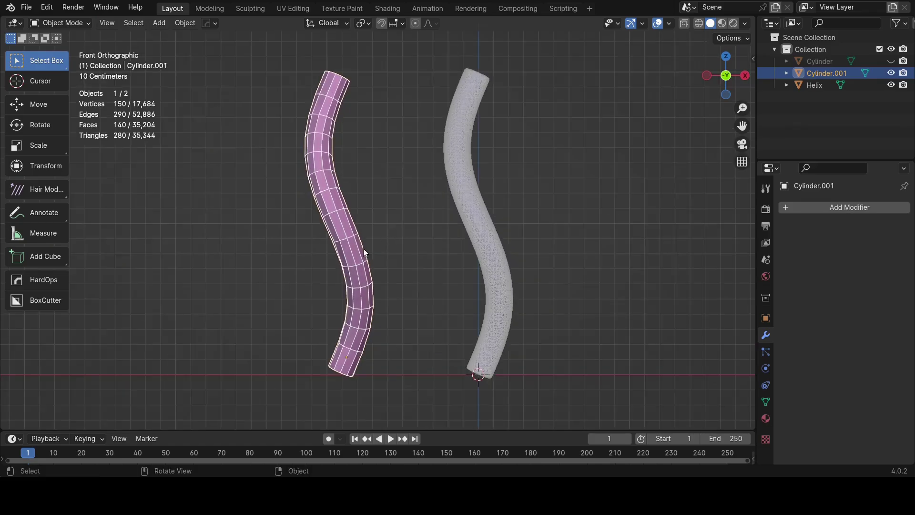
pyautogui.moveTo(364, 248); pyautogui.dragTo(361, 298, button='middle')
pyautogui.moveTo(415, 225); pyautogui.dragTo(308, 190, button='middle')
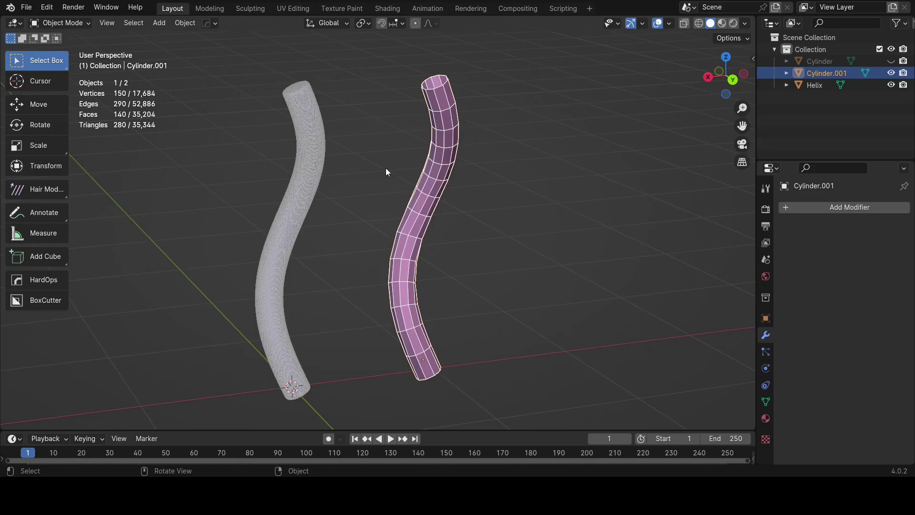
pyautogui.press('KP_1')
pyautogui.scroll(-1, 460, 177)
pyautogui.scroll(1, 493, 157)
pyautogui.moveTo(518, 227); pyautogui.dragTo(319, 222, button='middle')
pyautogui.press('KP_1')
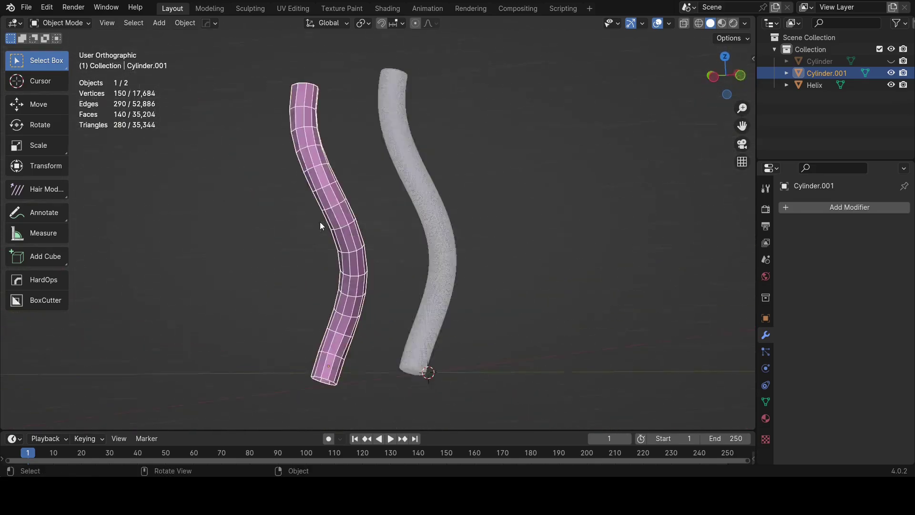
pyautogui.press('KP_1')
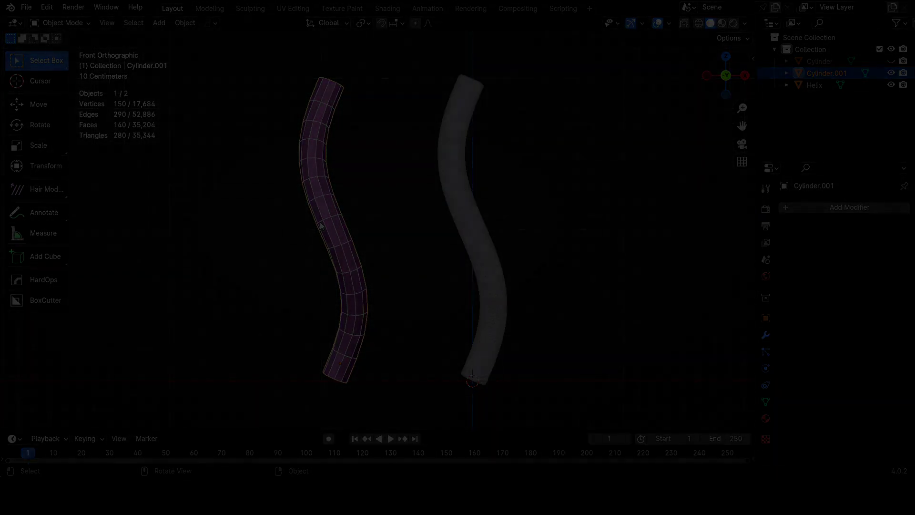